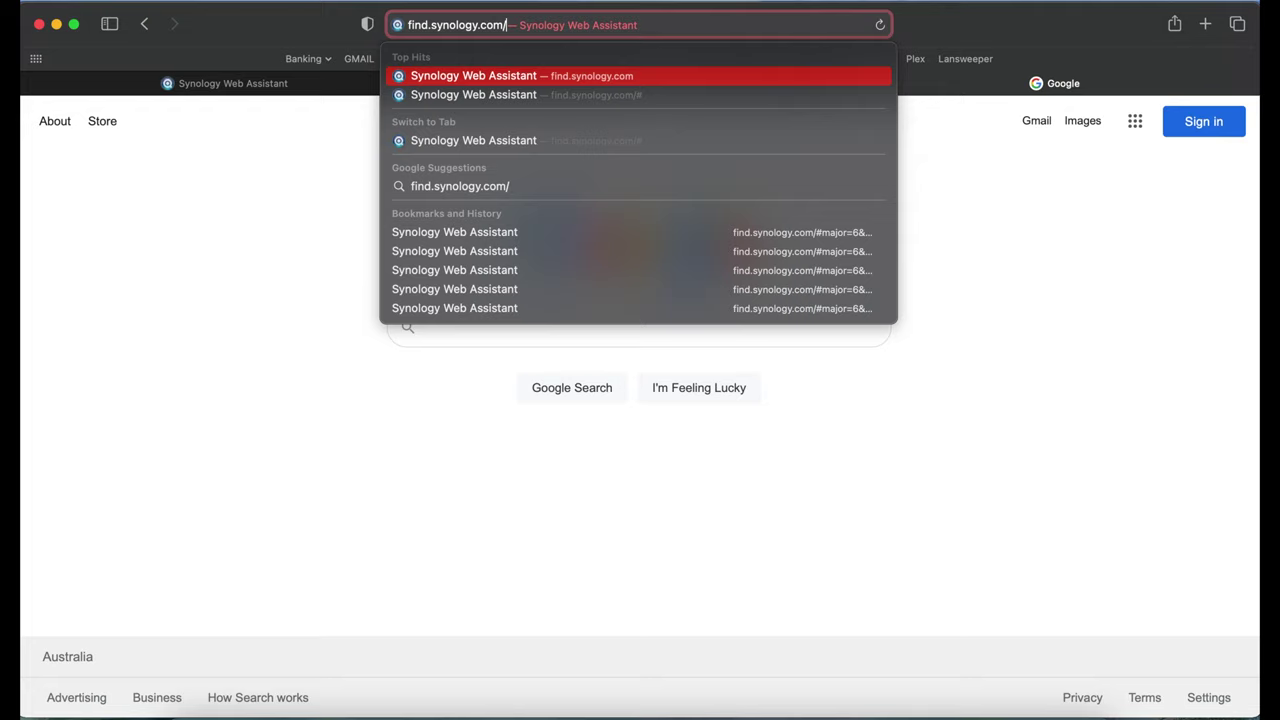
# Step: Load find.synology.com so Web Assistant finds the DS218 DiskStation, status Not installed
pyautogui.press('Return')
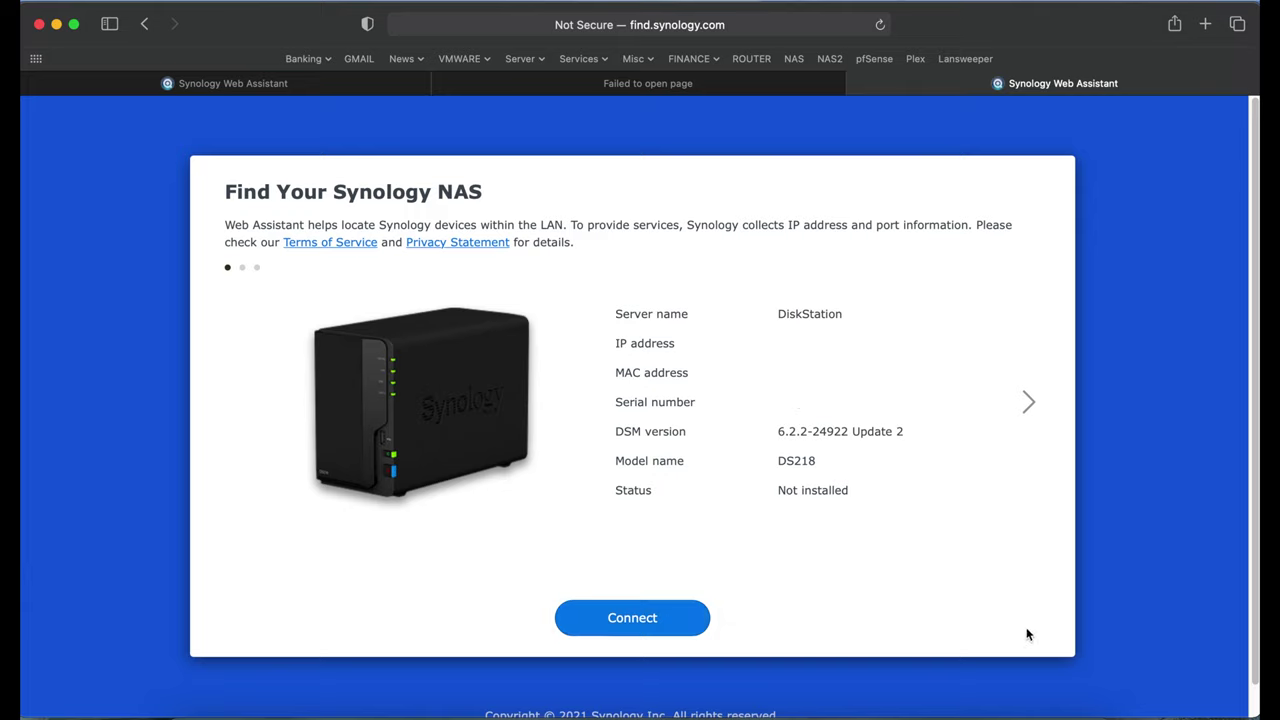
# Step: Connect to the DS218, accept the EULA and privacy statement, and start setup
pyautogui.click(670, 620)
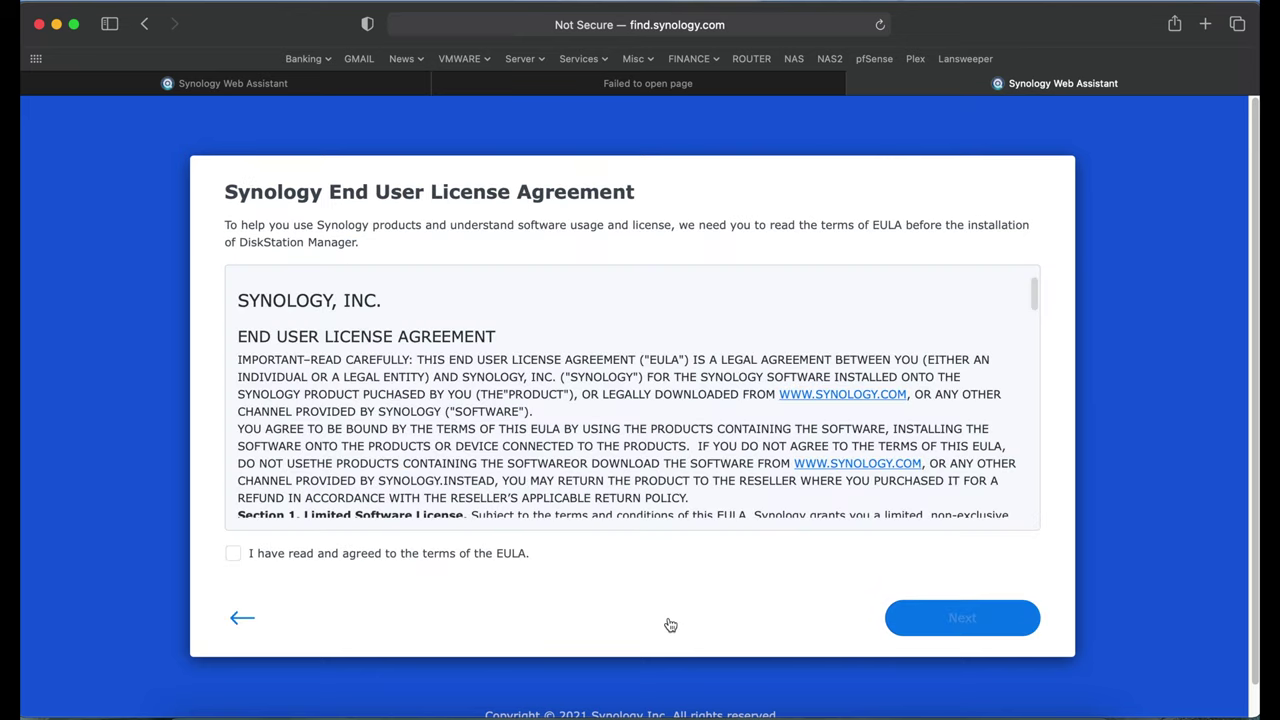
pyautogui.click(962, 618)
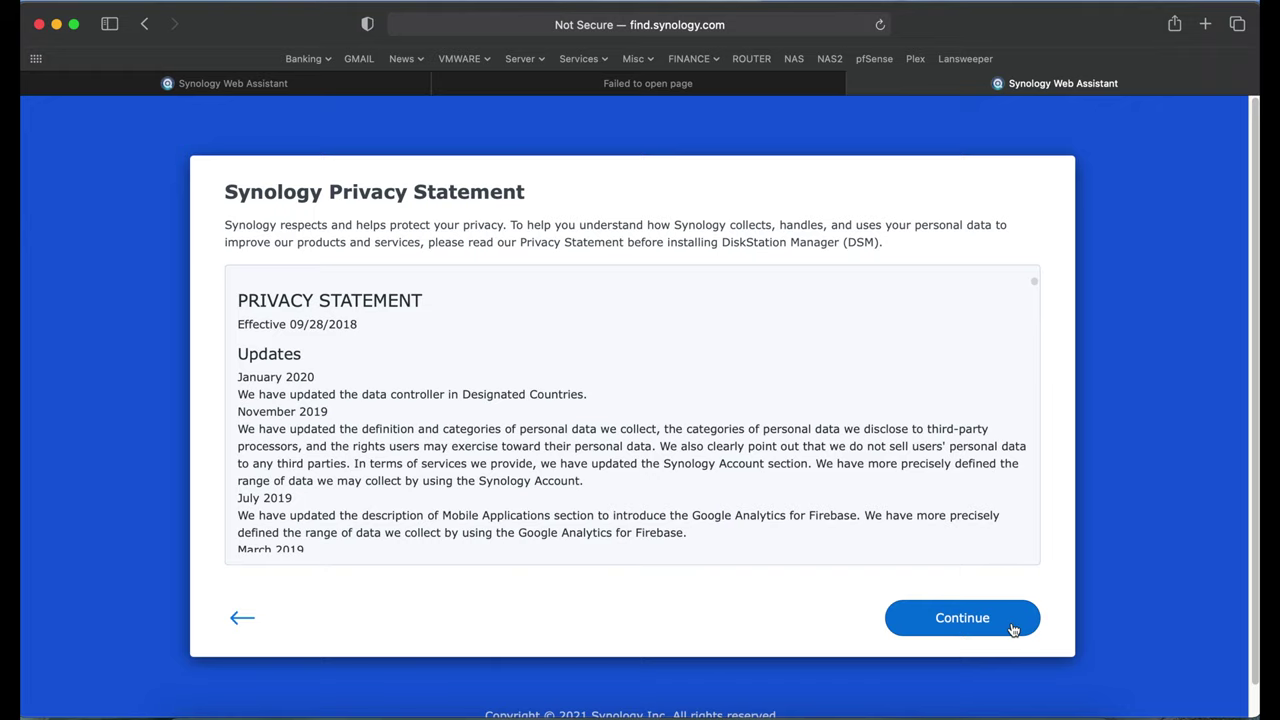
pyautogui.click(970, 623)
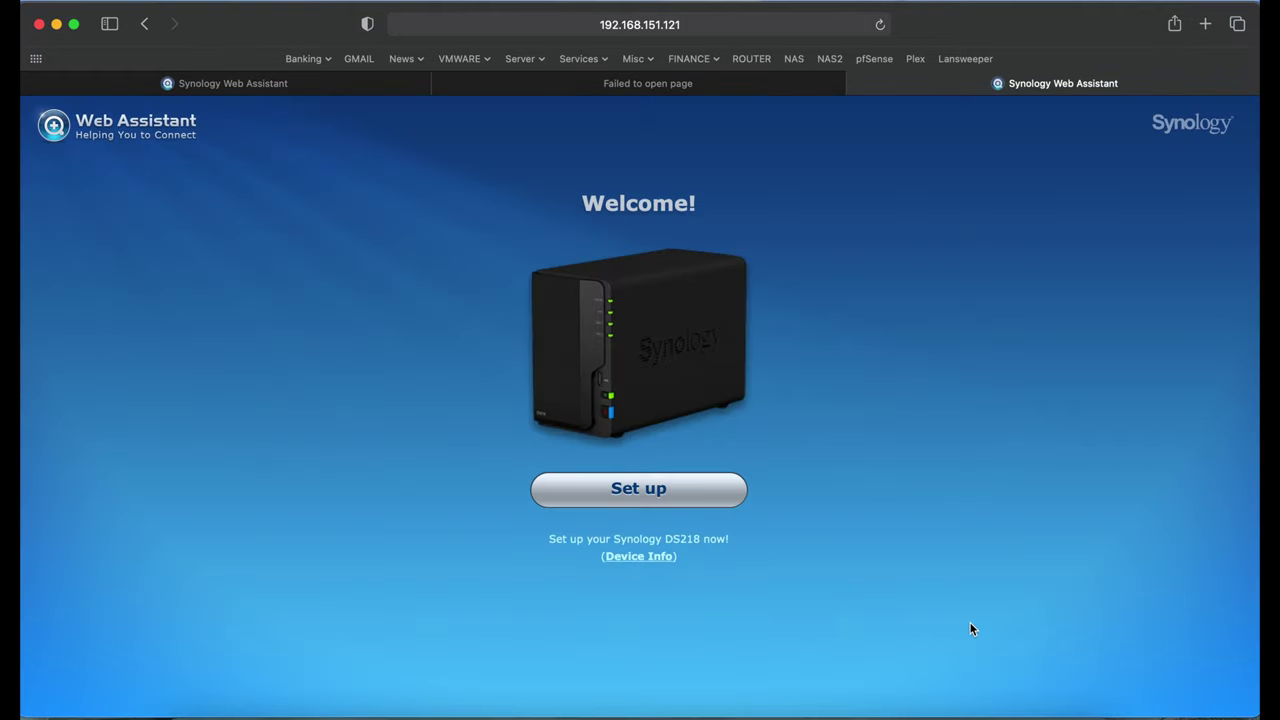
pyautogui.click(686, 491)
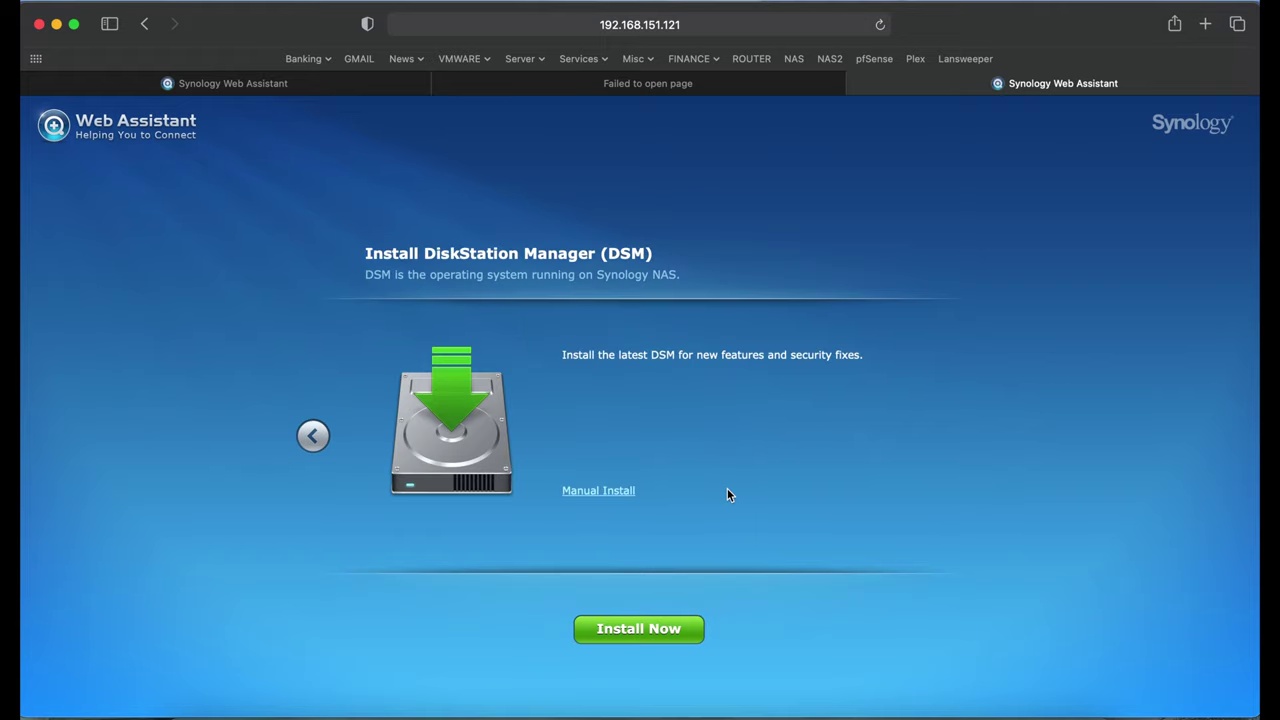
# Step: Install DSM on the DS218, confirming that all existing disk data will be erased
pyautogui.click(653, 632)
pyautogui.click(494, 412)
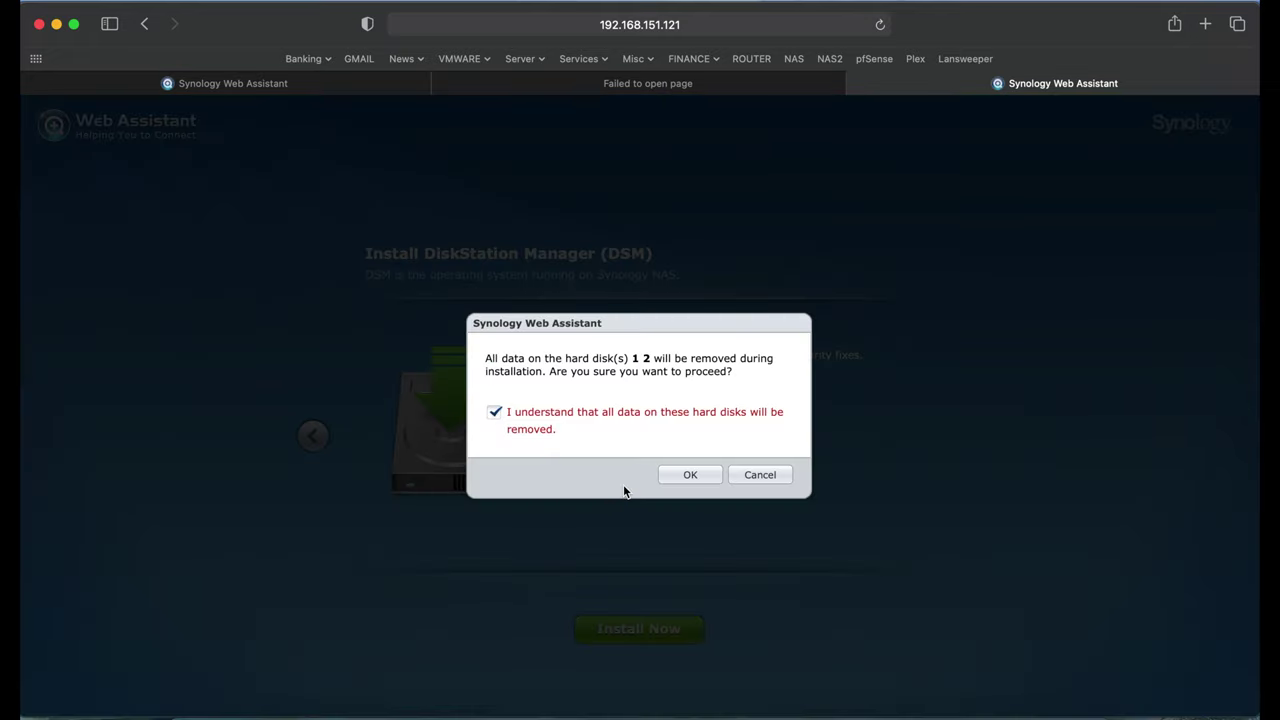
pyautogui.click(690, 475)
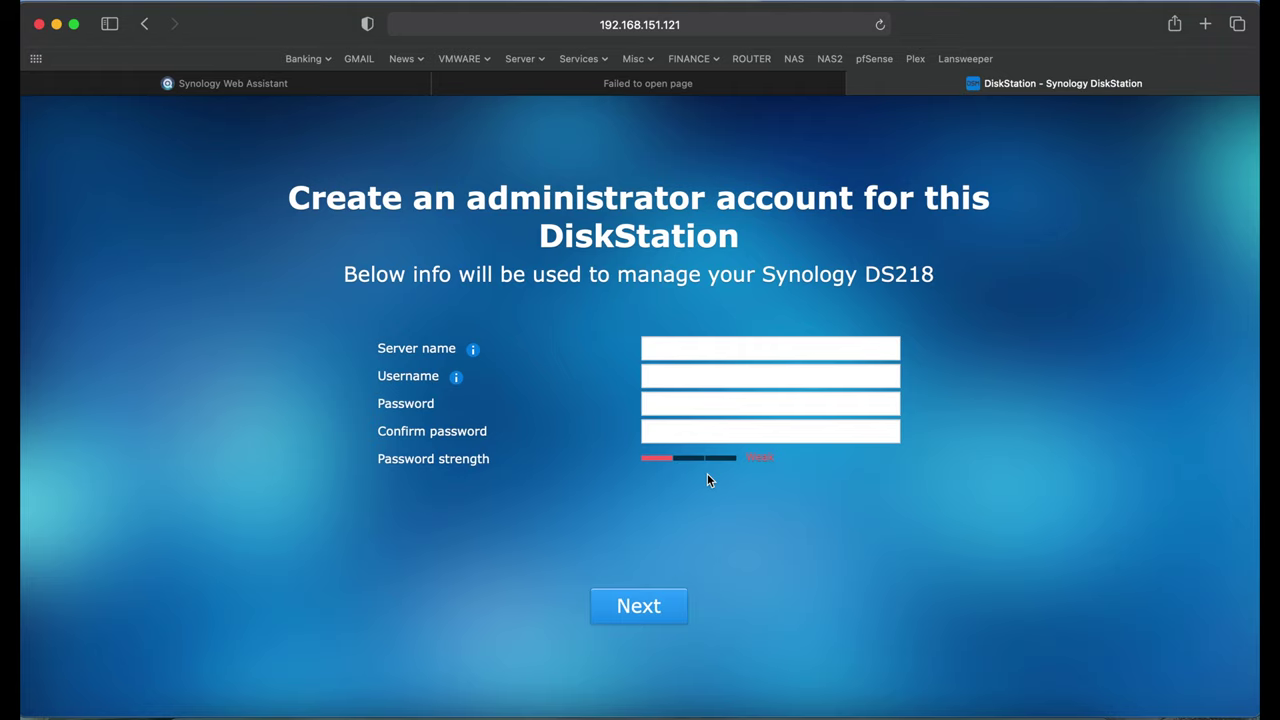
# Step: Enter the server name and the administrator username
pyautogui.click(788, 349)
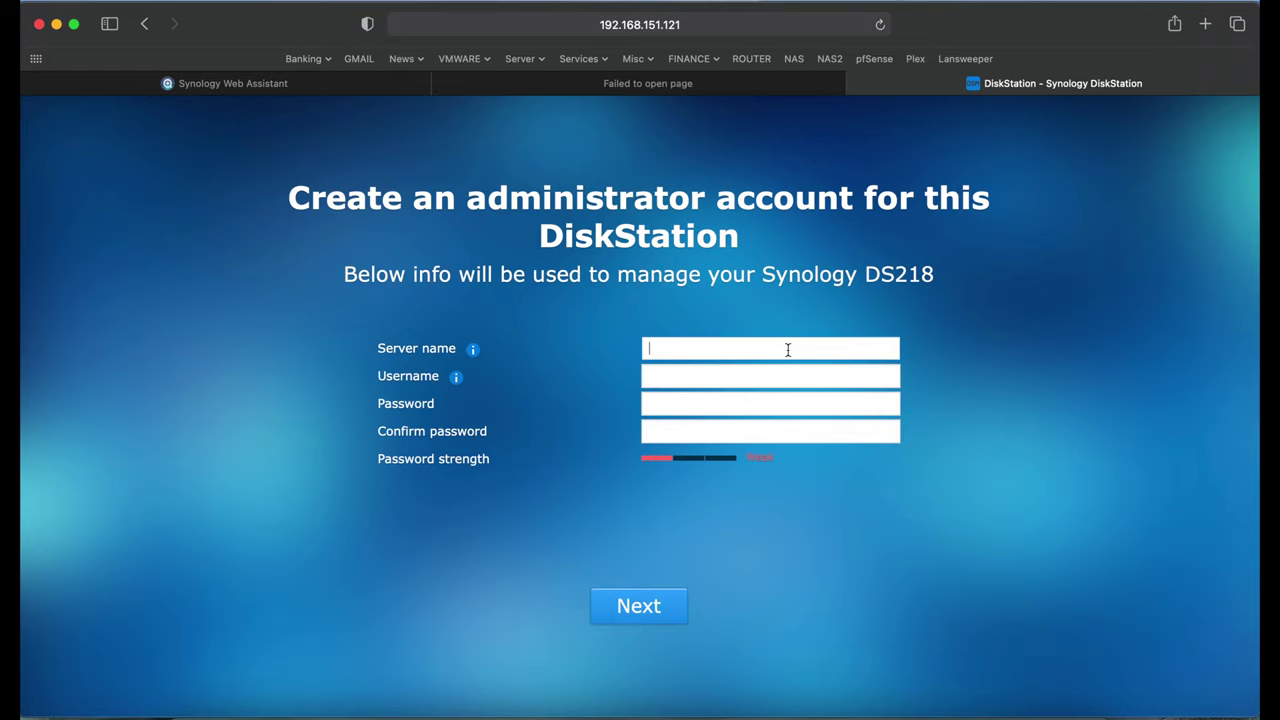
pyautogui.write('JohnSmithNAS')
pyautogui.press('Tab')
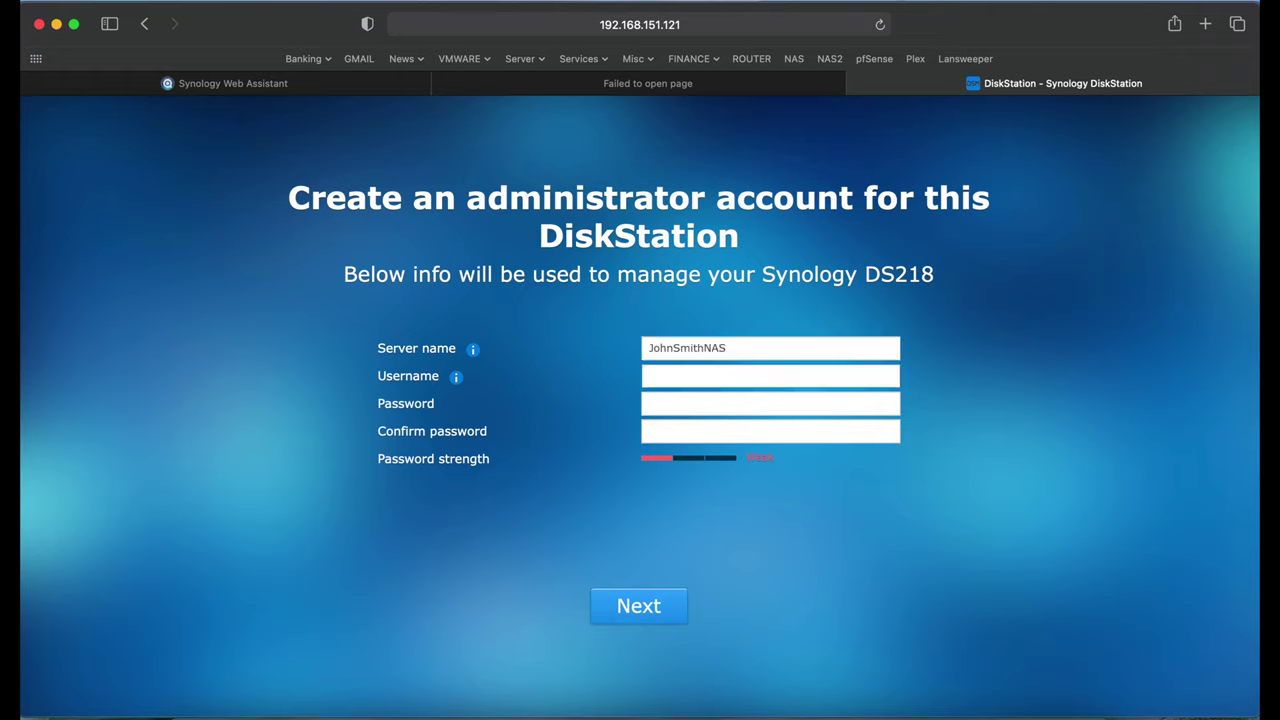
pyautogui.write('johnsmith')
pyautogui.press('Tab')
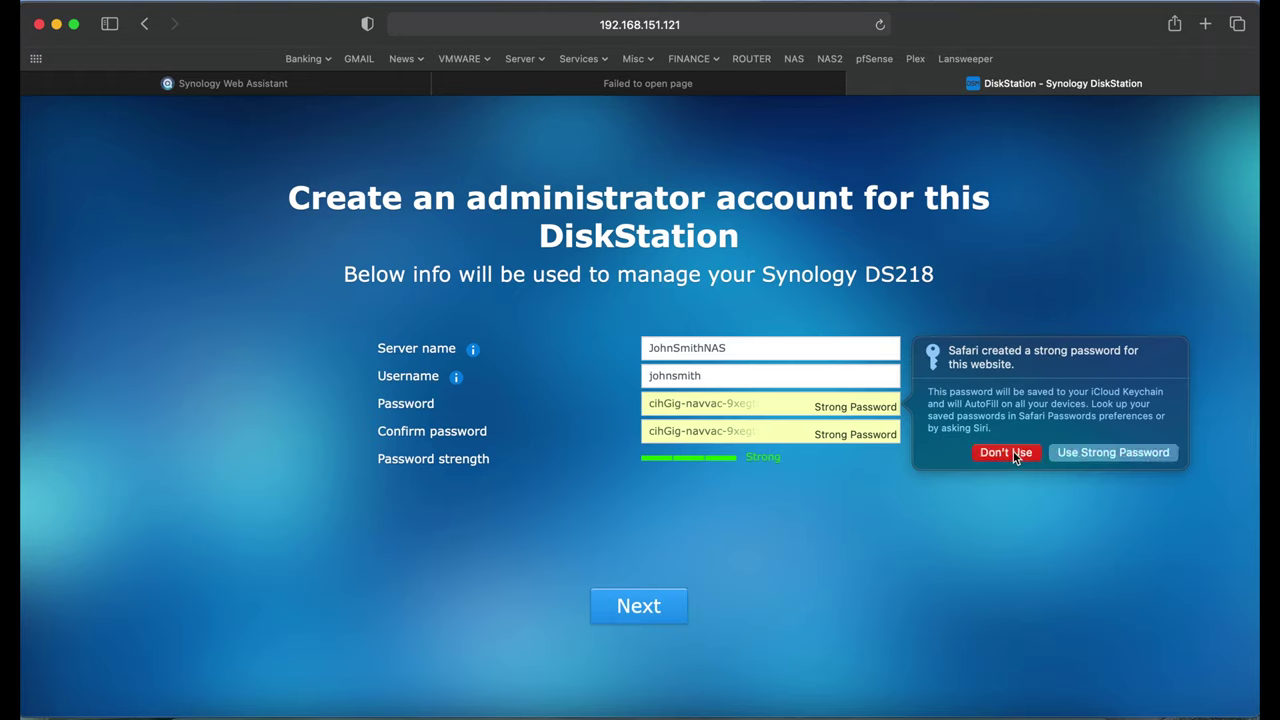
# Step: Set a strong administrator password instead of Safari's suggestion and submit the account
pyautogui.click(1010, 451)
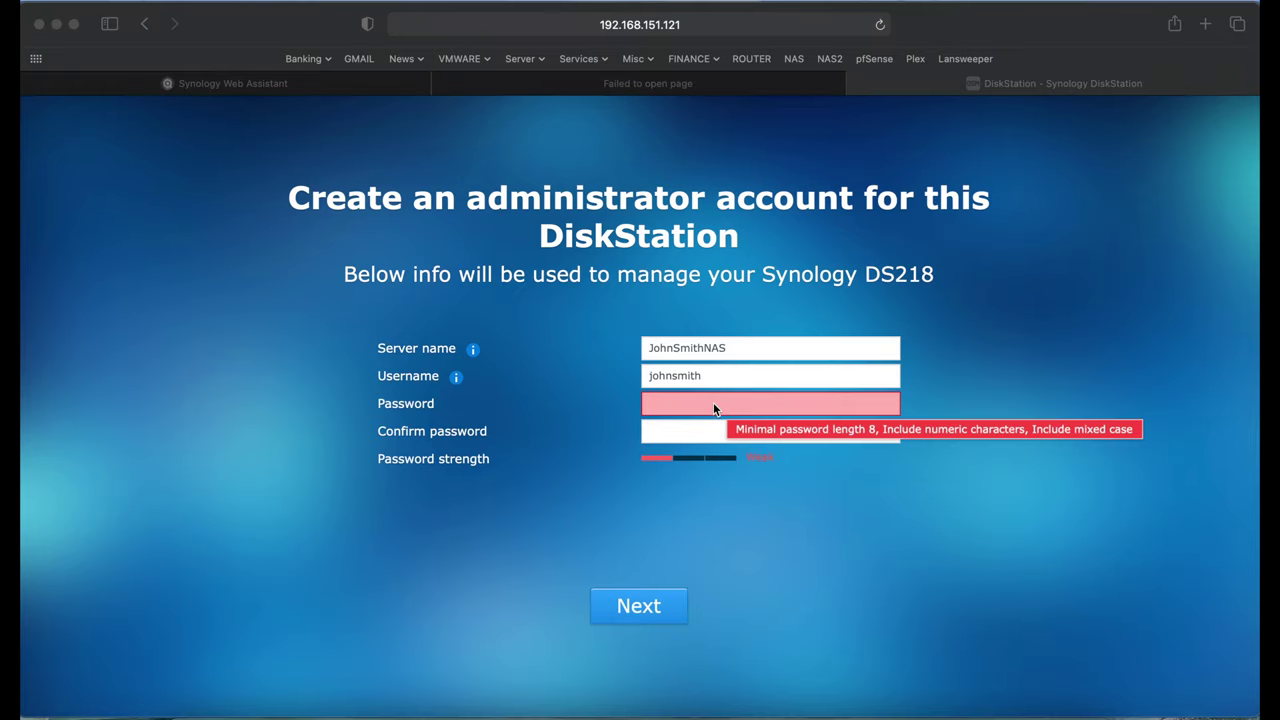
pyautogui.click(713, 402)
pyautogui.write('********')
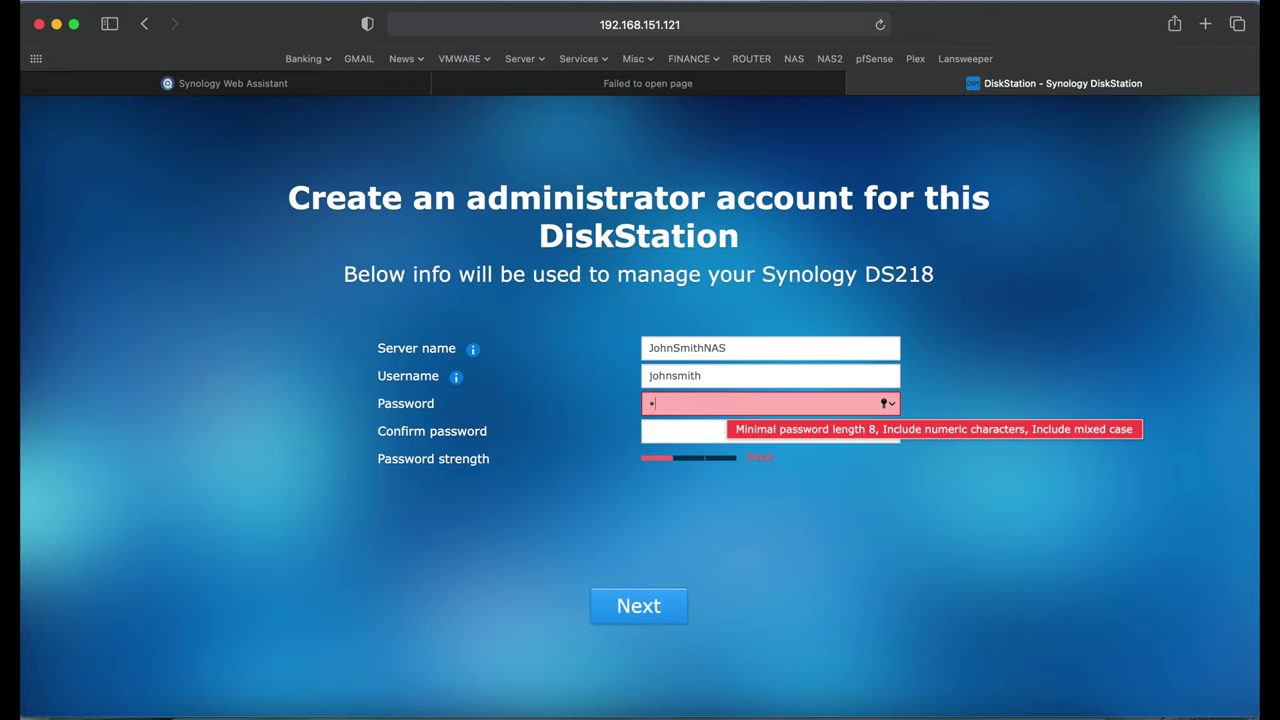
pyautogui.press('BackSpace')
pyautogui.press('BackSpace')
pyautogui.press('BackSpace')
pyautogui.press('BackSpace')
pyautogui.press('BackSpace')
pyautogui.press('BackSpace')
pyautogui.press('BackSpace')
pyautogui.press('BackSpace')
pyautogui.write('*')
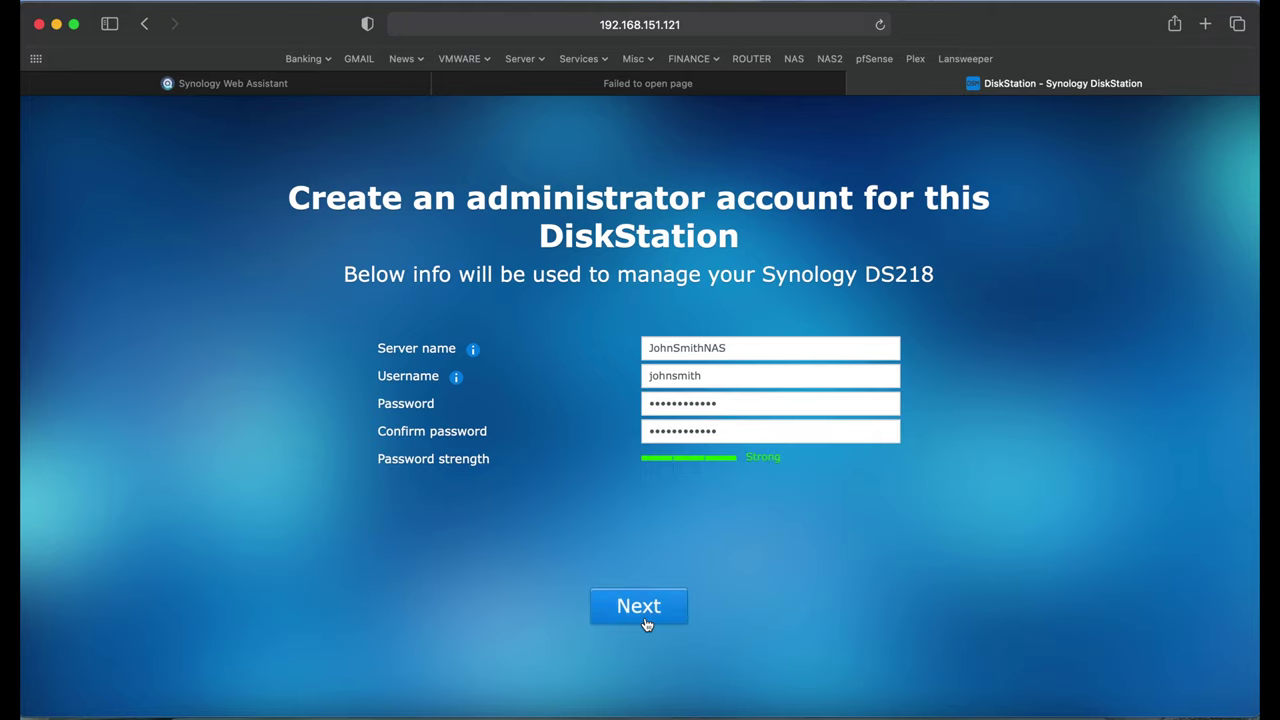
pyautogui.click(645, 617)
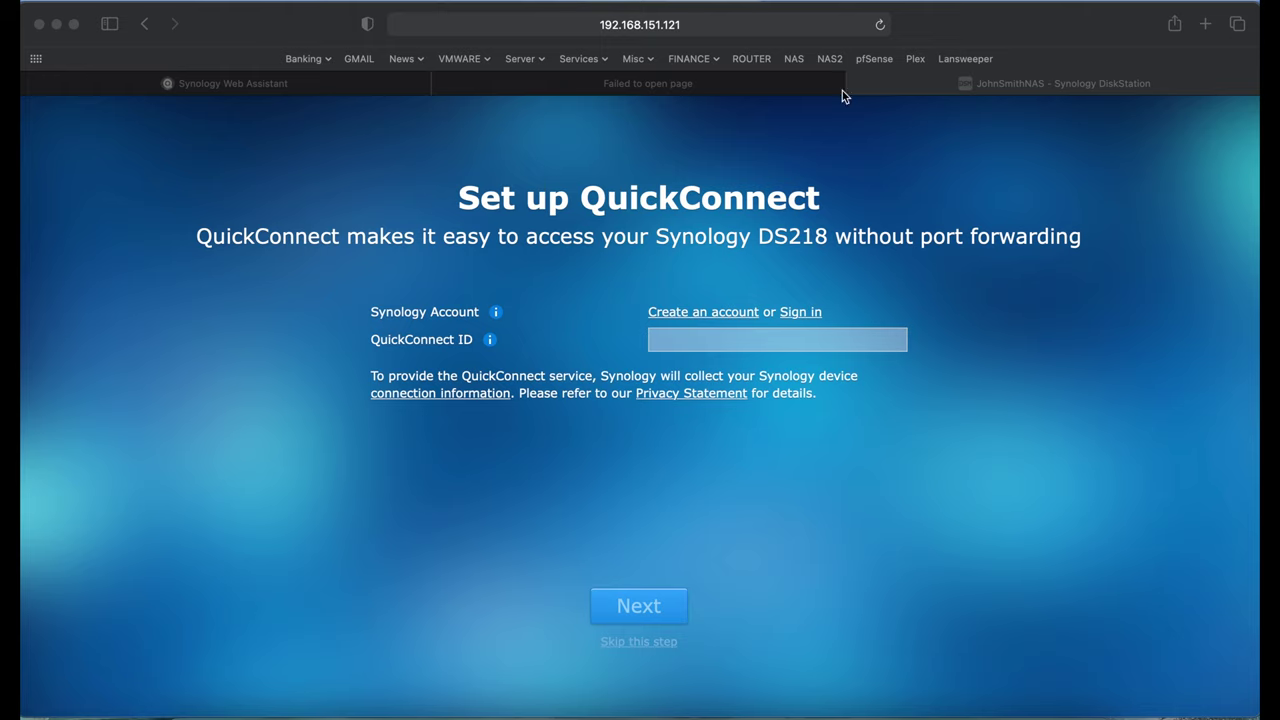
# Step: Skip QuickConnect setup and confirm the port-forwarding warning
pyautogui.click(701, 337)
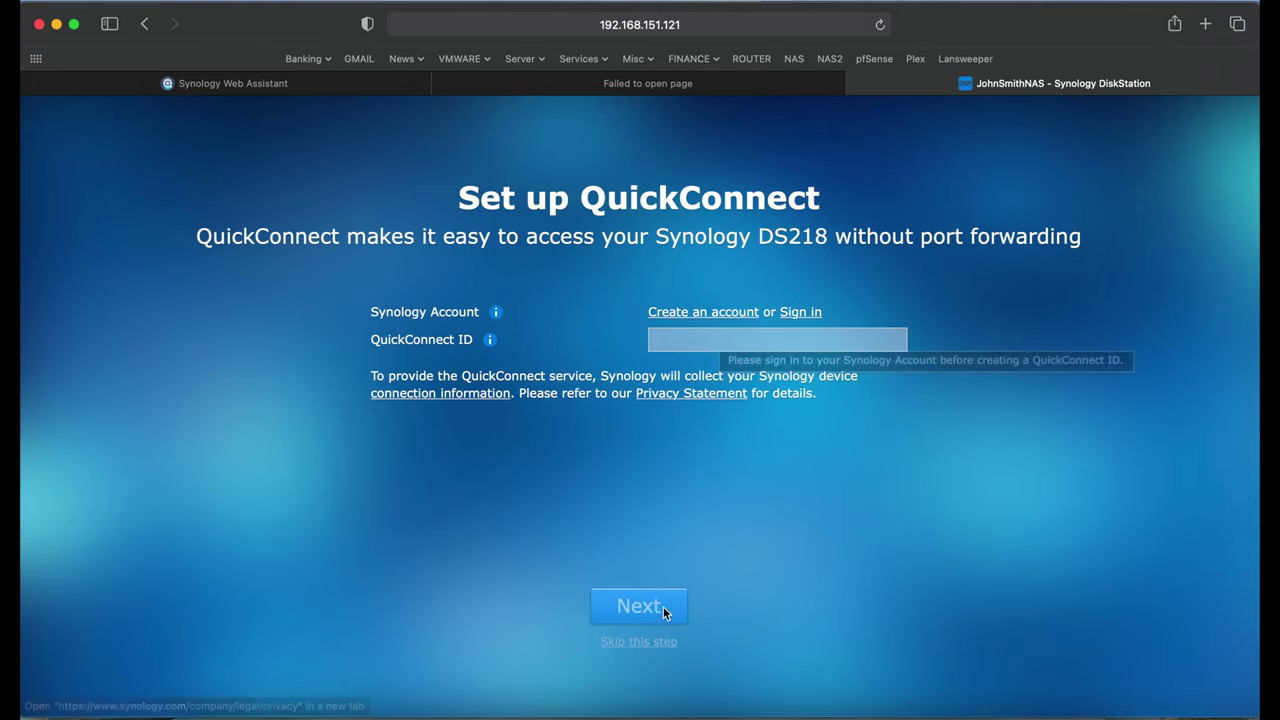
pyautogui.click(641, 644)
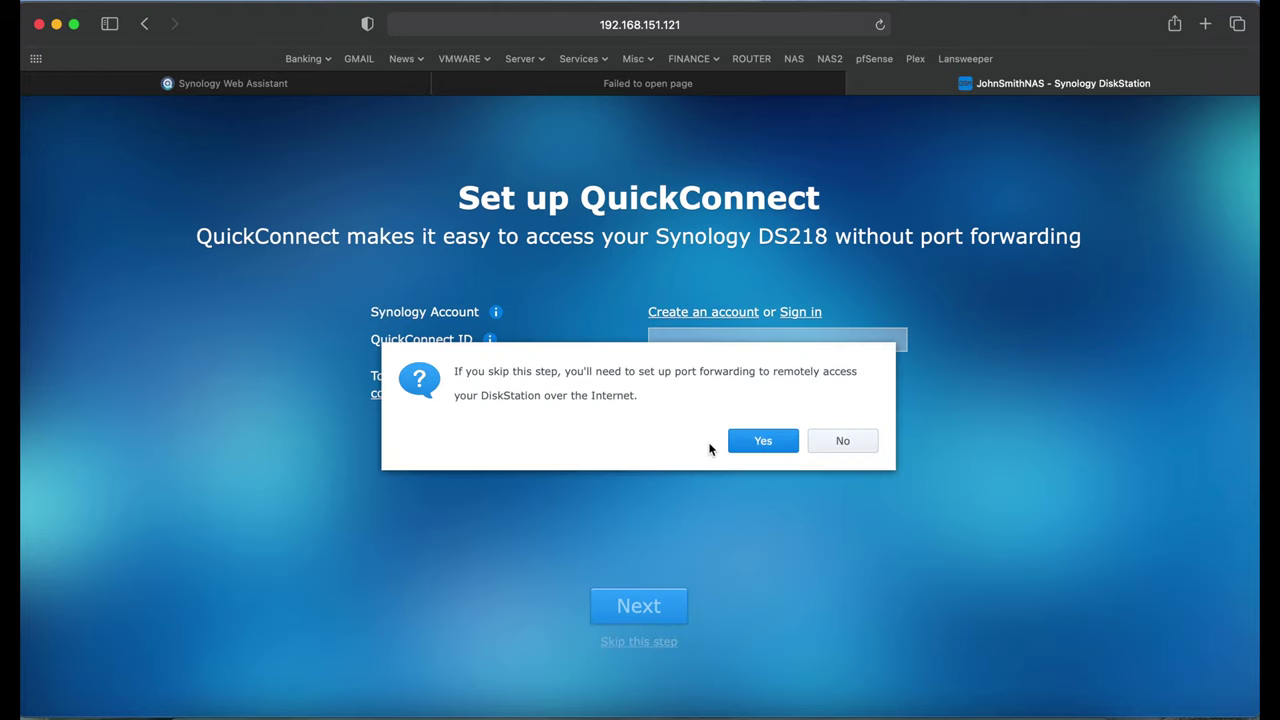
pyautogui.click(762, 445)
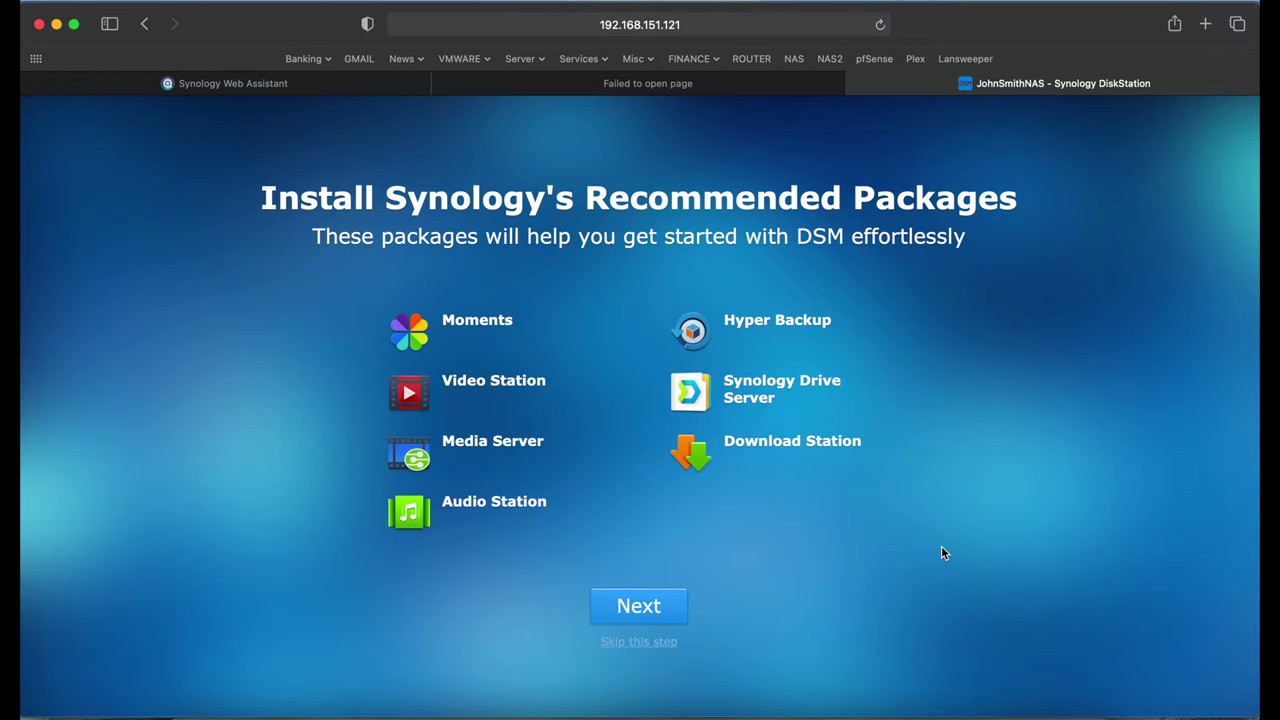
# Step: Accept the Package Center terms of service and privacy statement, then install to finish setup
pyautogui.click(640, 606)
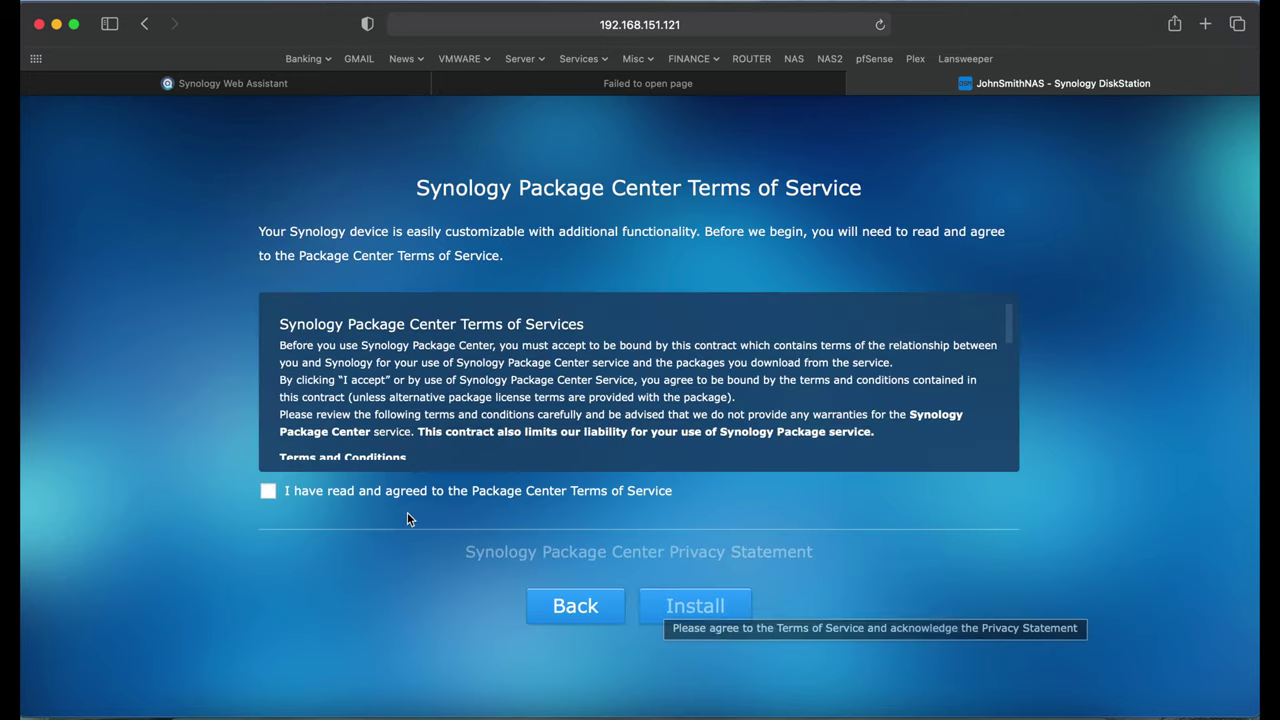
pyautogui.moveTo(1006, 321); pyautogui.dragTo(1031, 431)
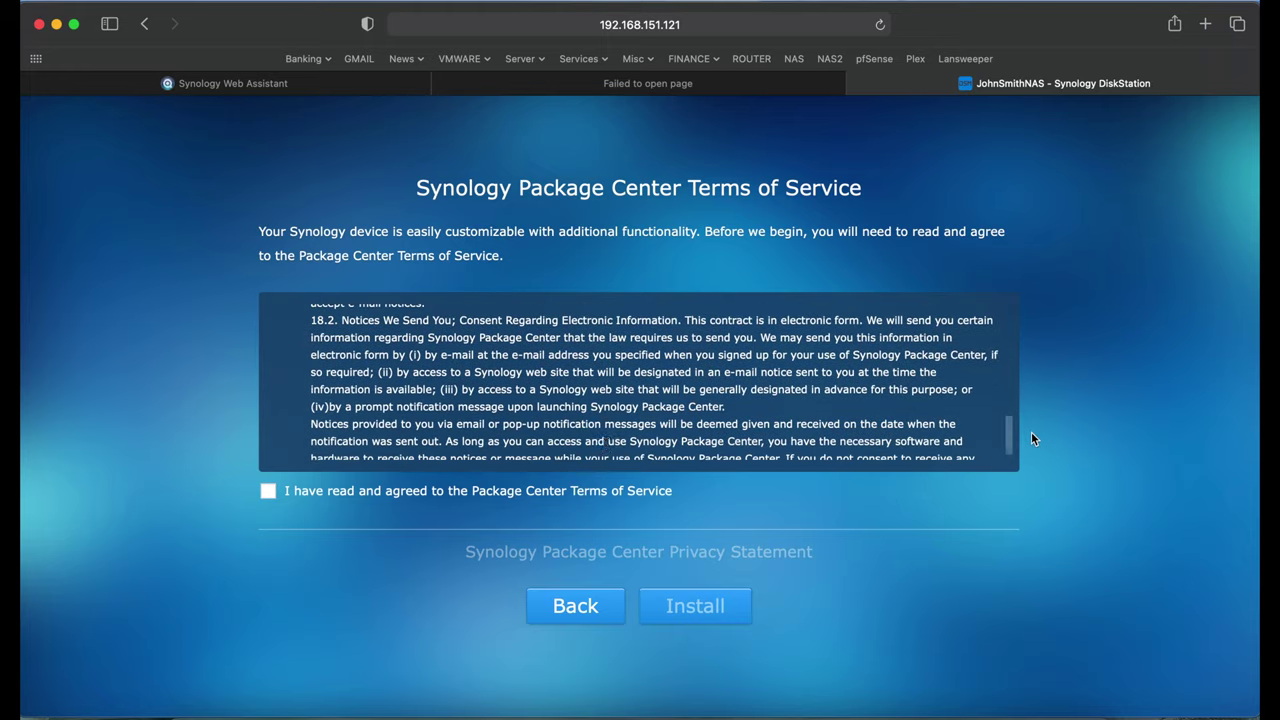
pyautogui.click(267, 490)
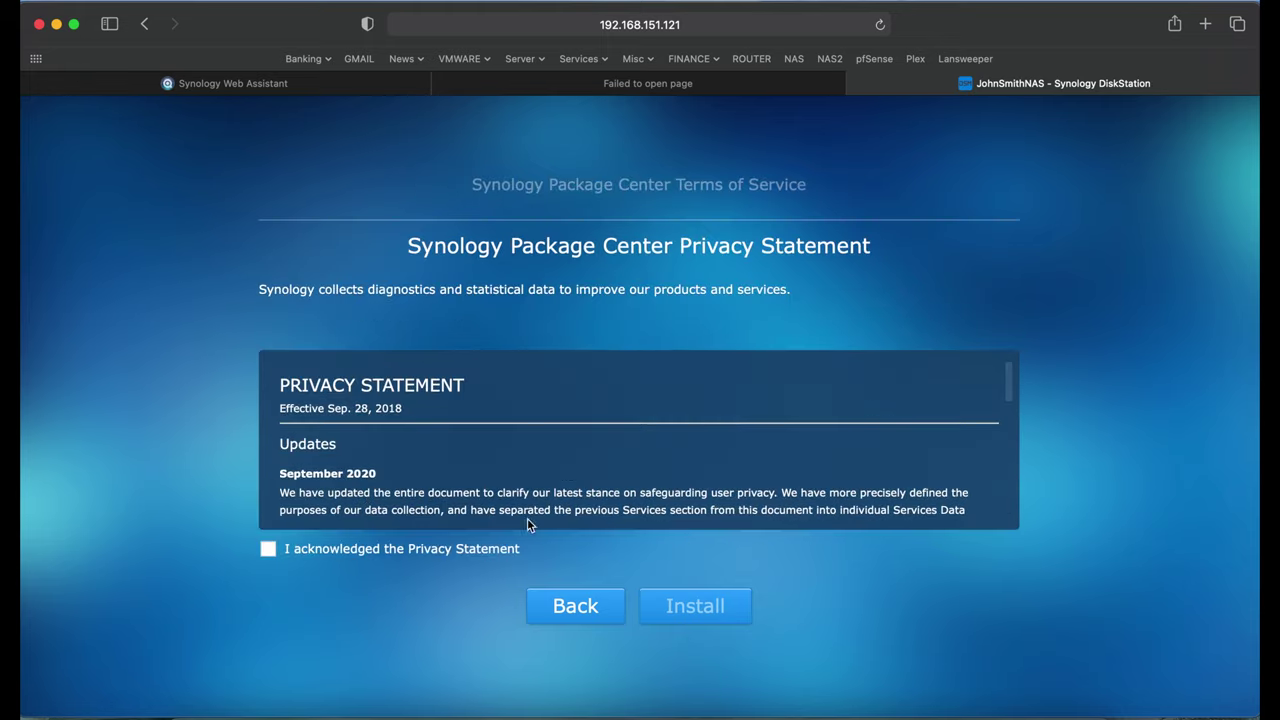
pyautogui.click(268, 548)
pyautogui.click(681, 598)
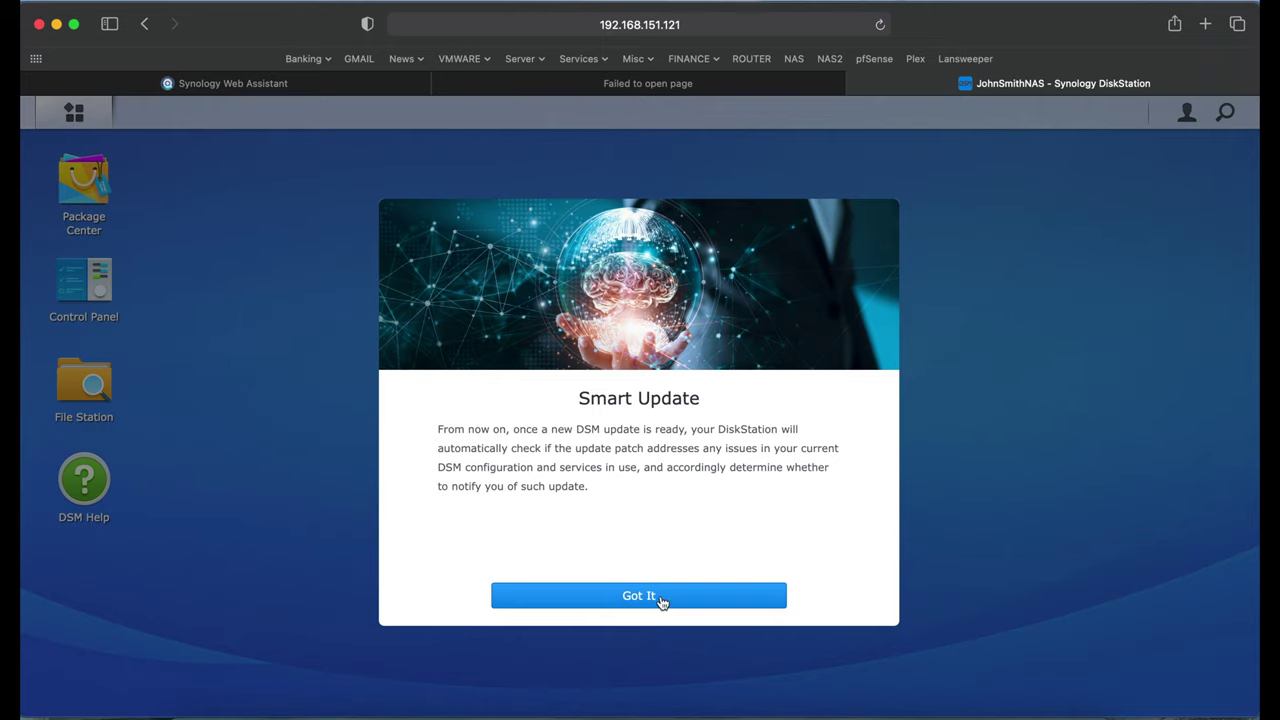
# Step: Dismiss the Smart Update notice, enable device analytics and accept the privacy notice
pyautogui.click(661, 601)
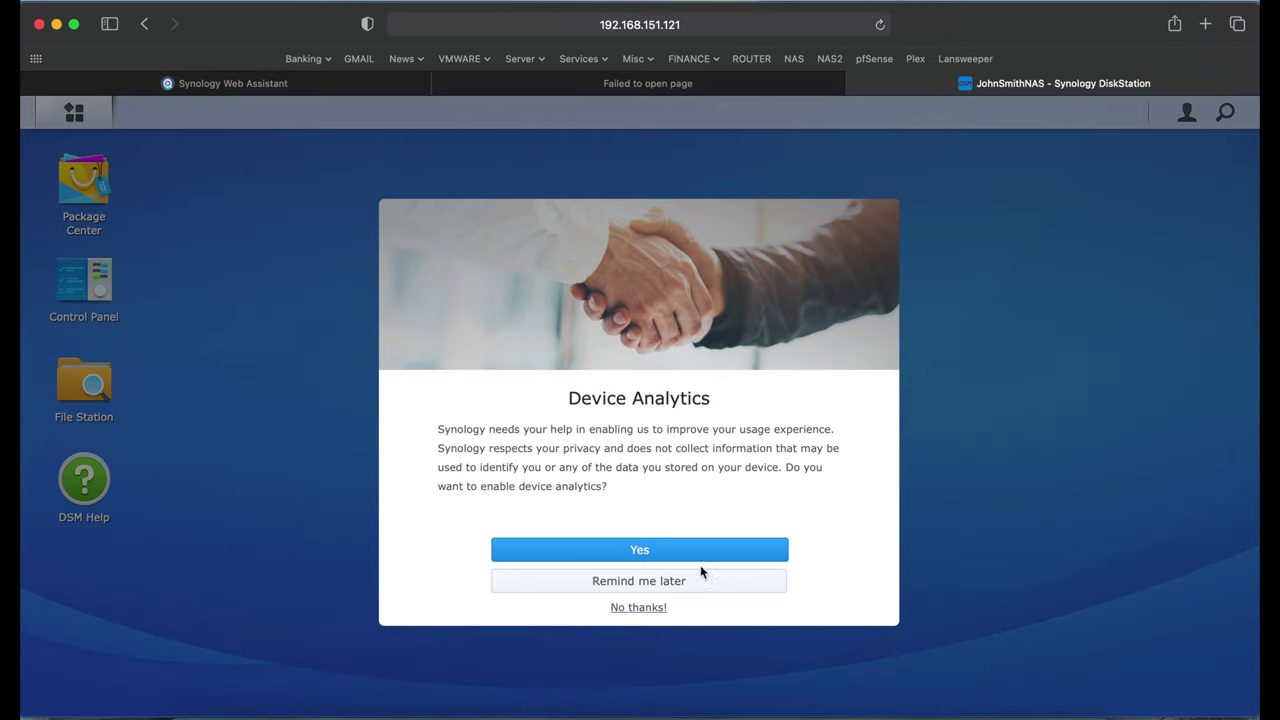
pyautogui.click(646, 554)
pyautogui.scroll(-15, 864, 347)
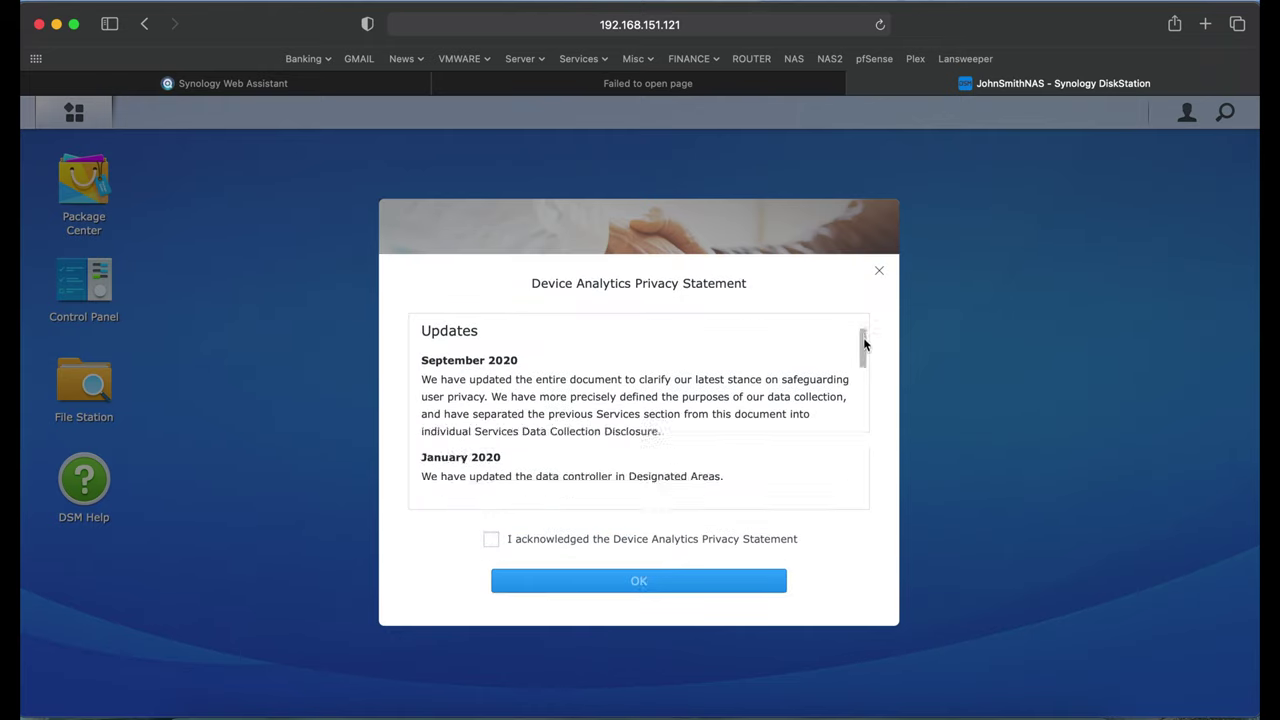
pyautogui.click(543, 541)
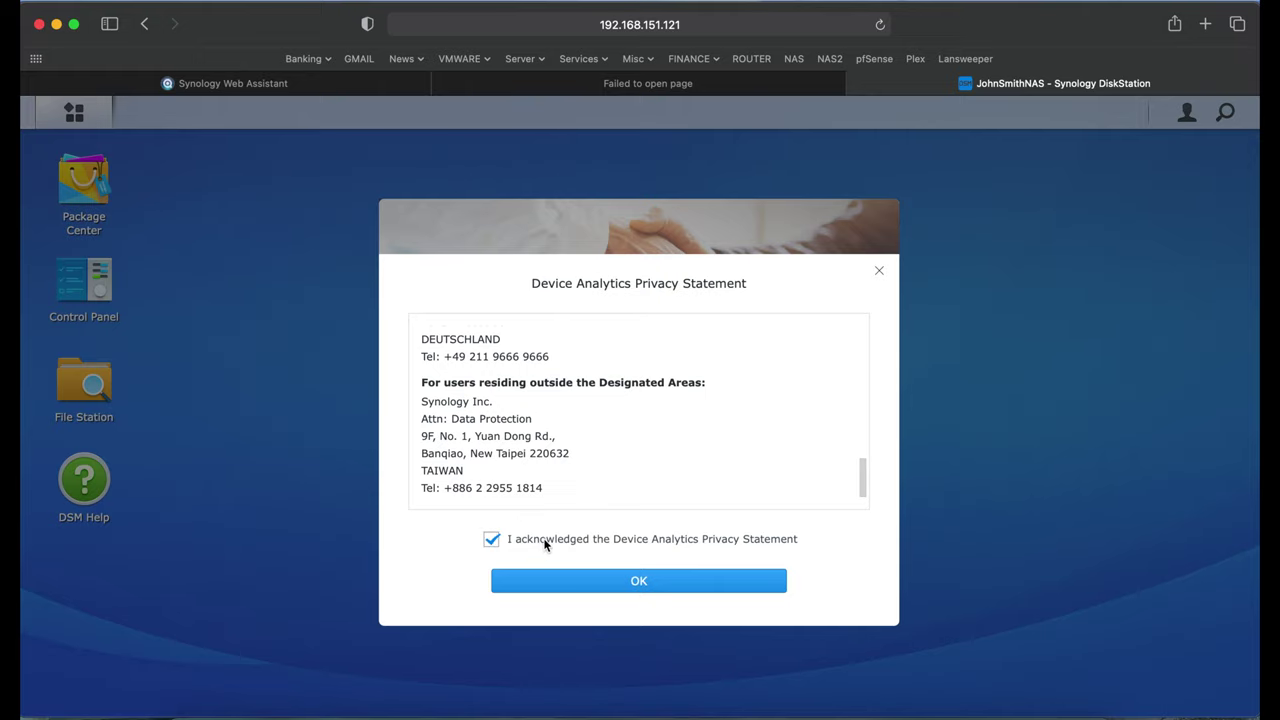
pyautogui.click(661, 591)
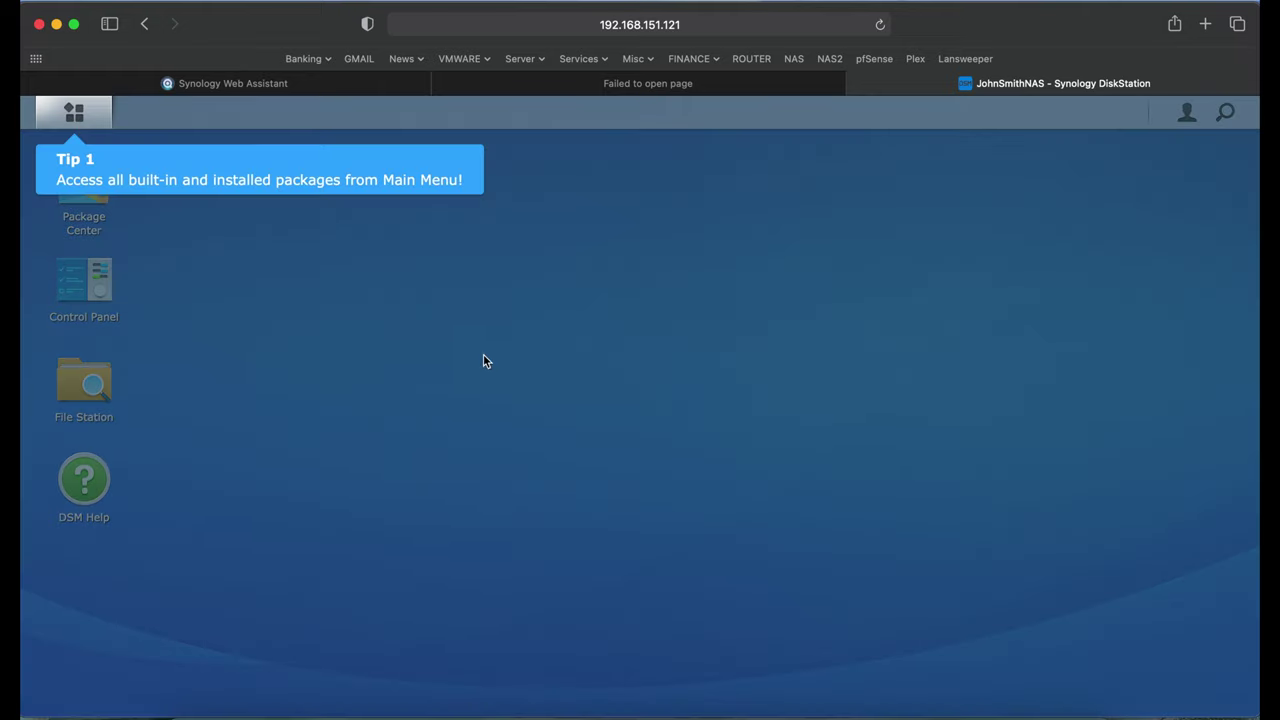
# Step: Click through welcome tips 1 to 3 until the widget panel appears
pyautogui.click(389, 316)
pyautogui.click(399, 314)
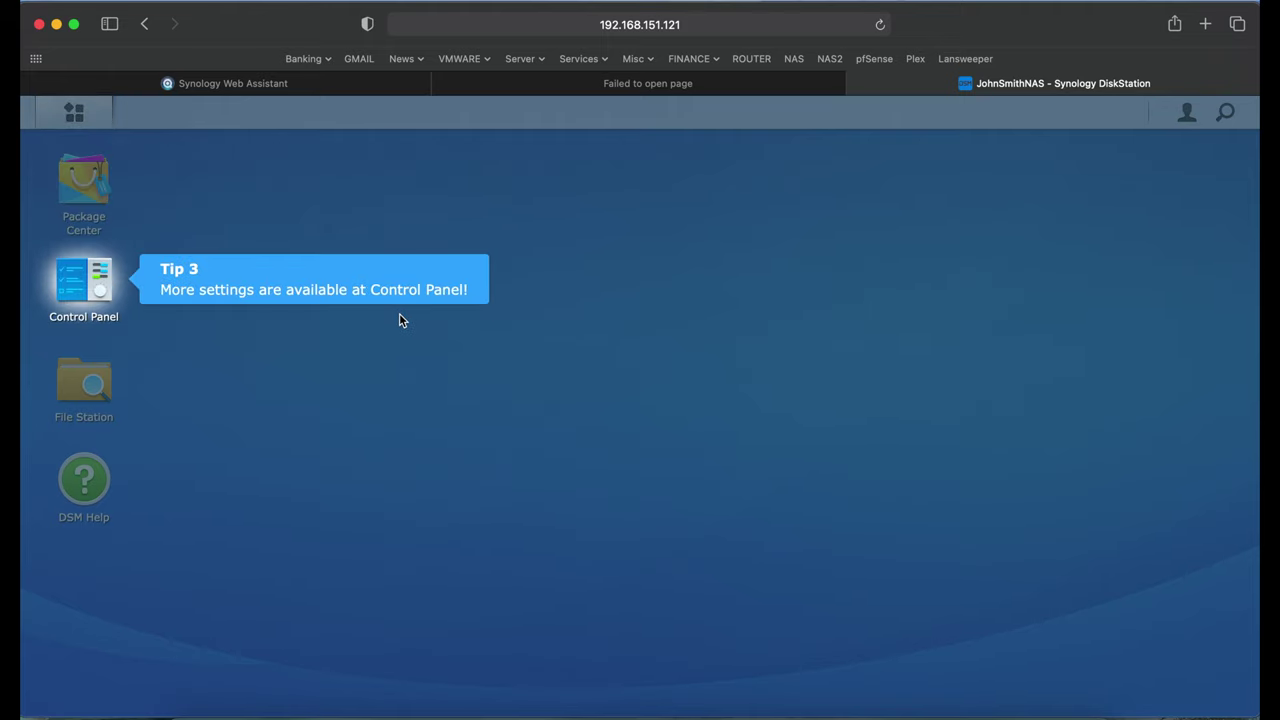
pyautogui.click(399, 314)
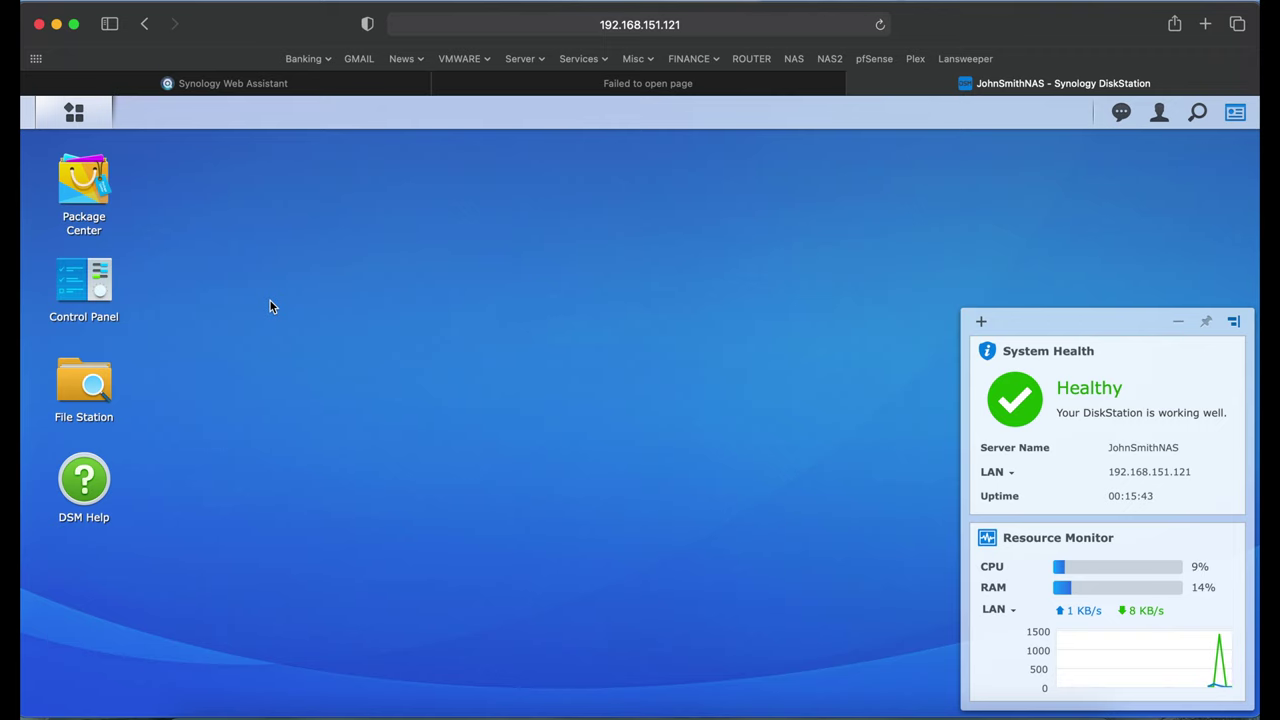
pyautogui.click(77, 117)
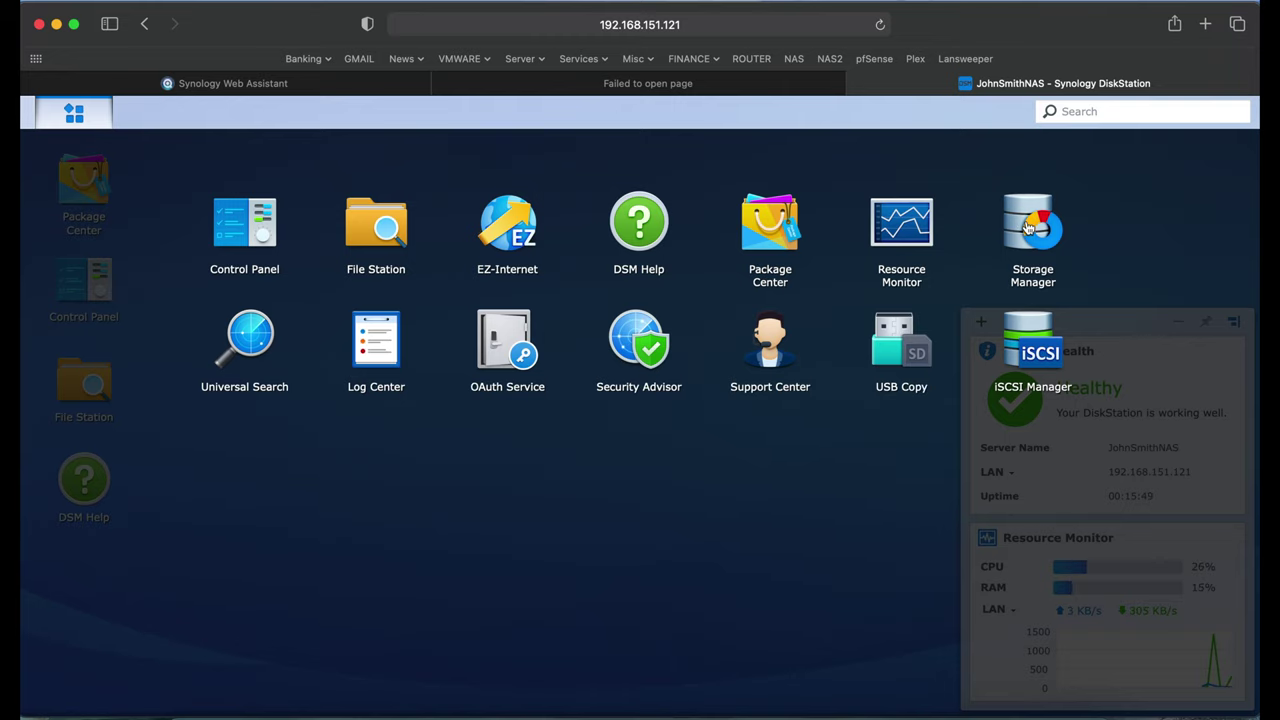
pyautogui.click(1028, 228)
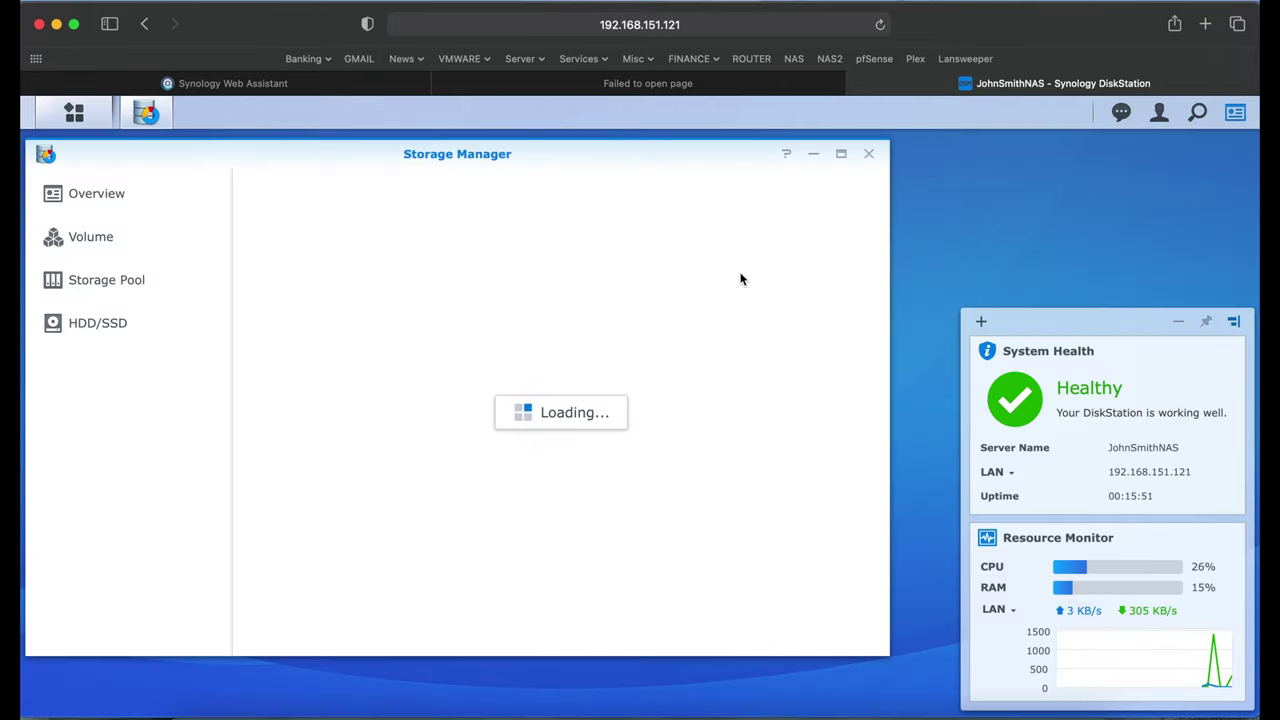
pyautogui.moveTo(321, 153); pyautogui.dragTo(530, 160)
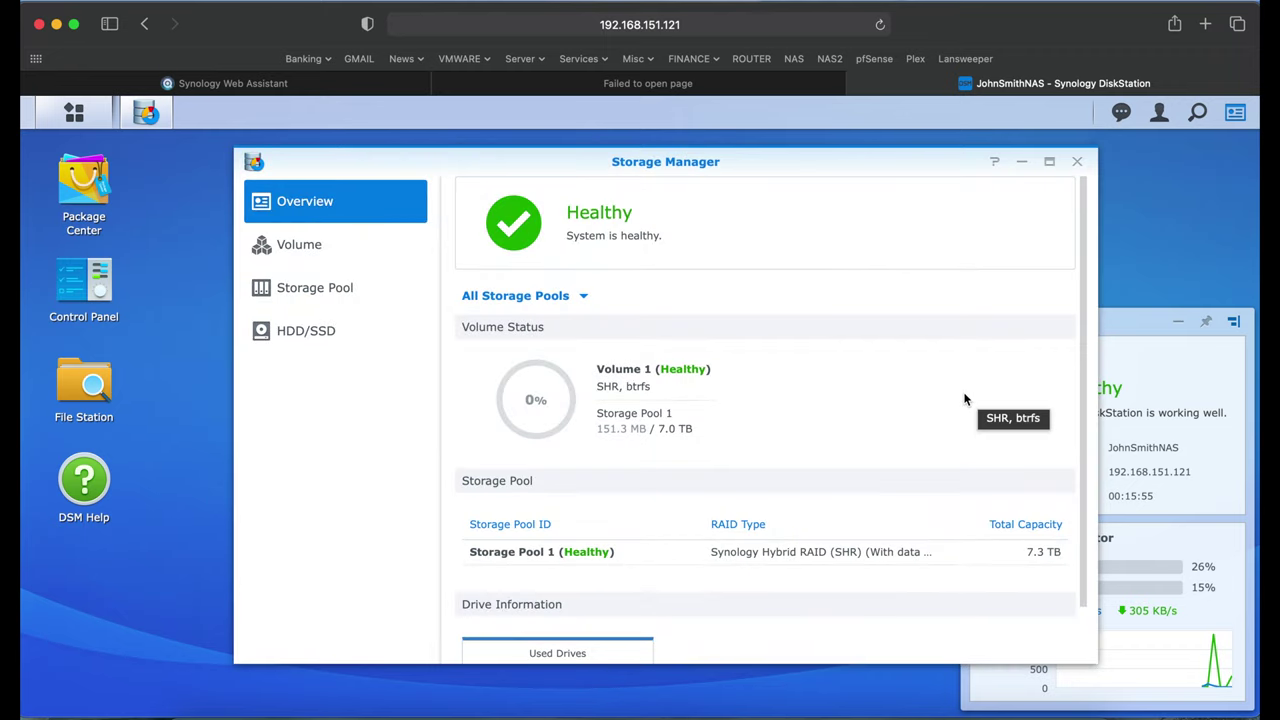
pyautogui.scroll(-2, 968, 399)
pyautogui.scroll(2, 965, 400)
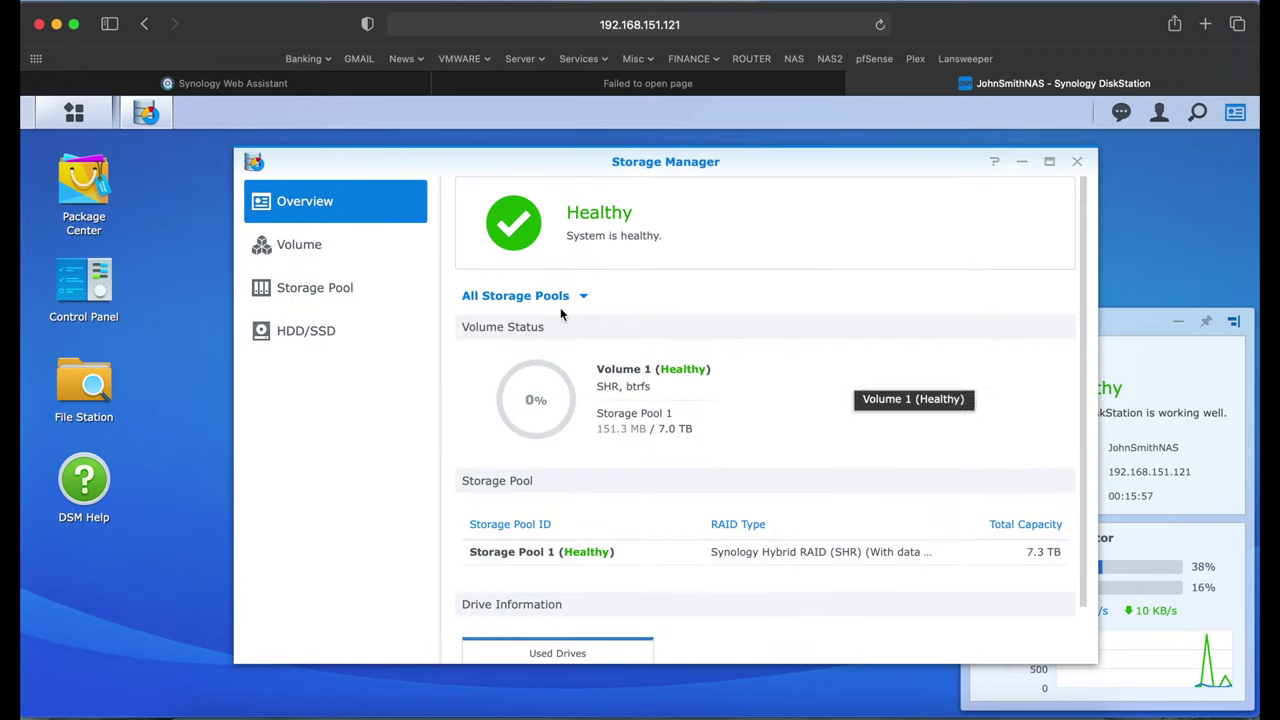
pyautogui.click(304, 254)
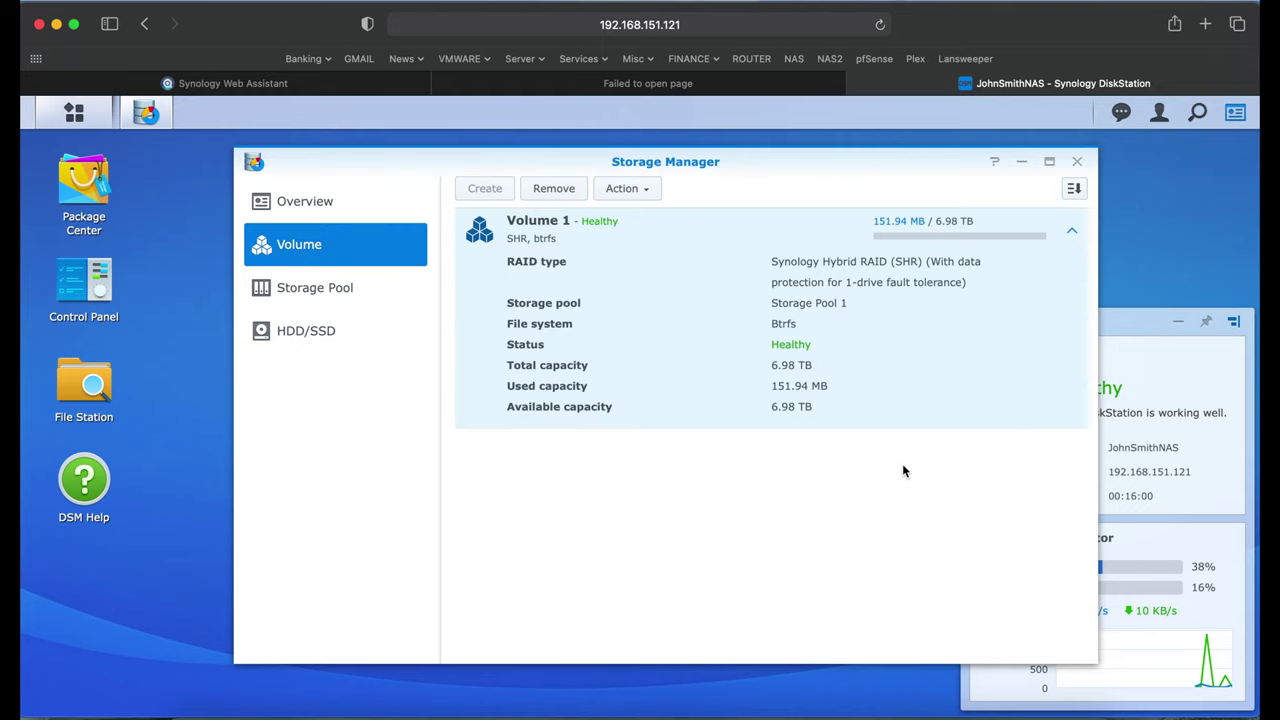
pyautogui.click(338, 296)
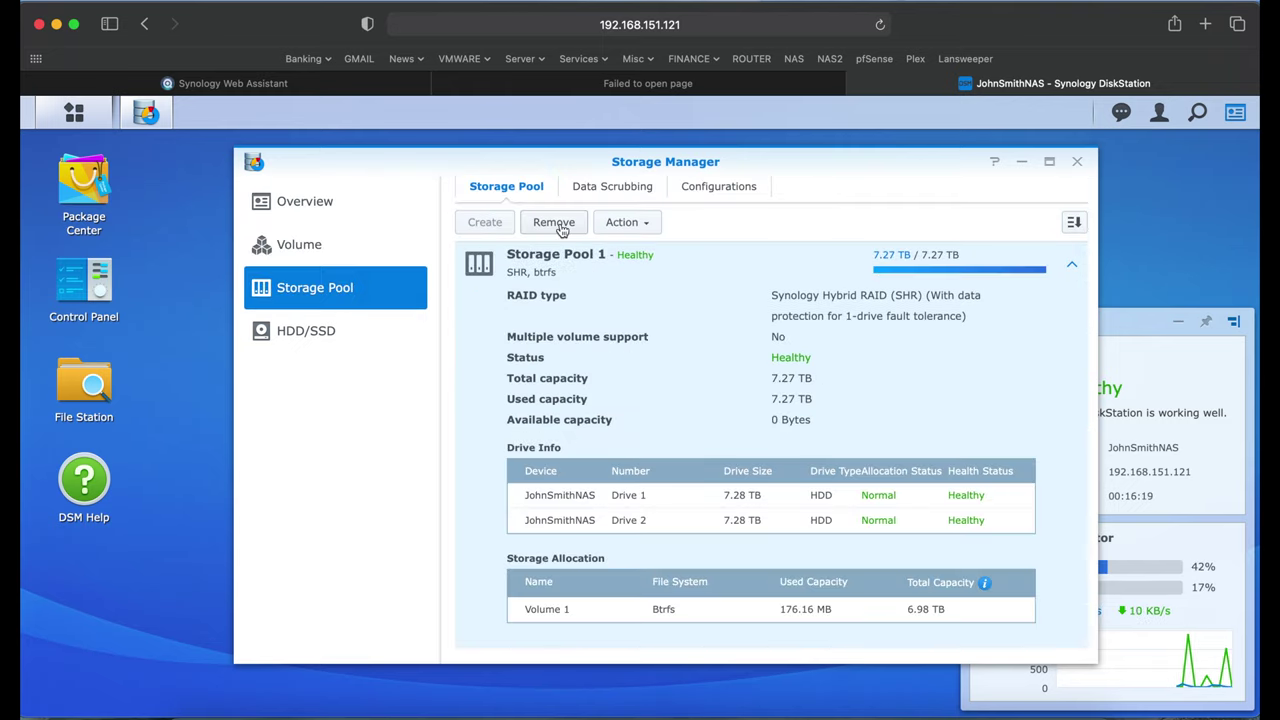
pyautogui.click(556, 223)
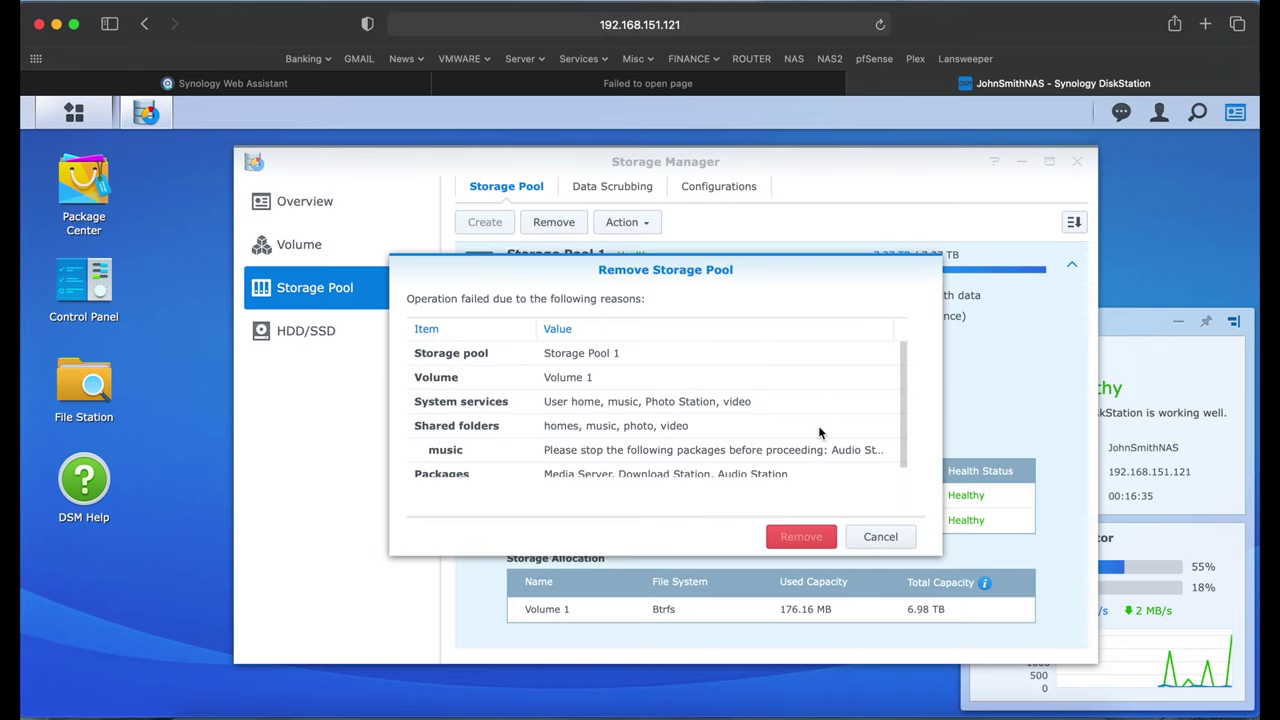
pyautogui.scroll(-1, 818, 425)
pyautogui.press('Escape')
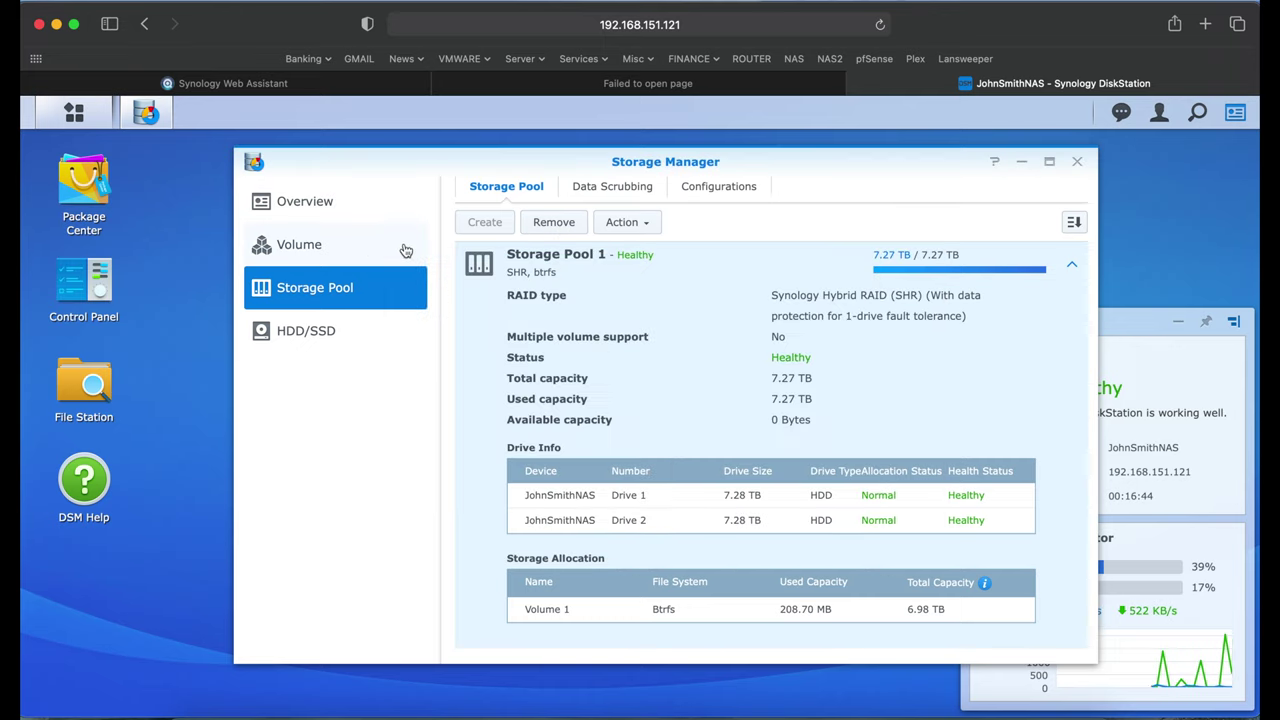
pyautogui.click(322, 257)
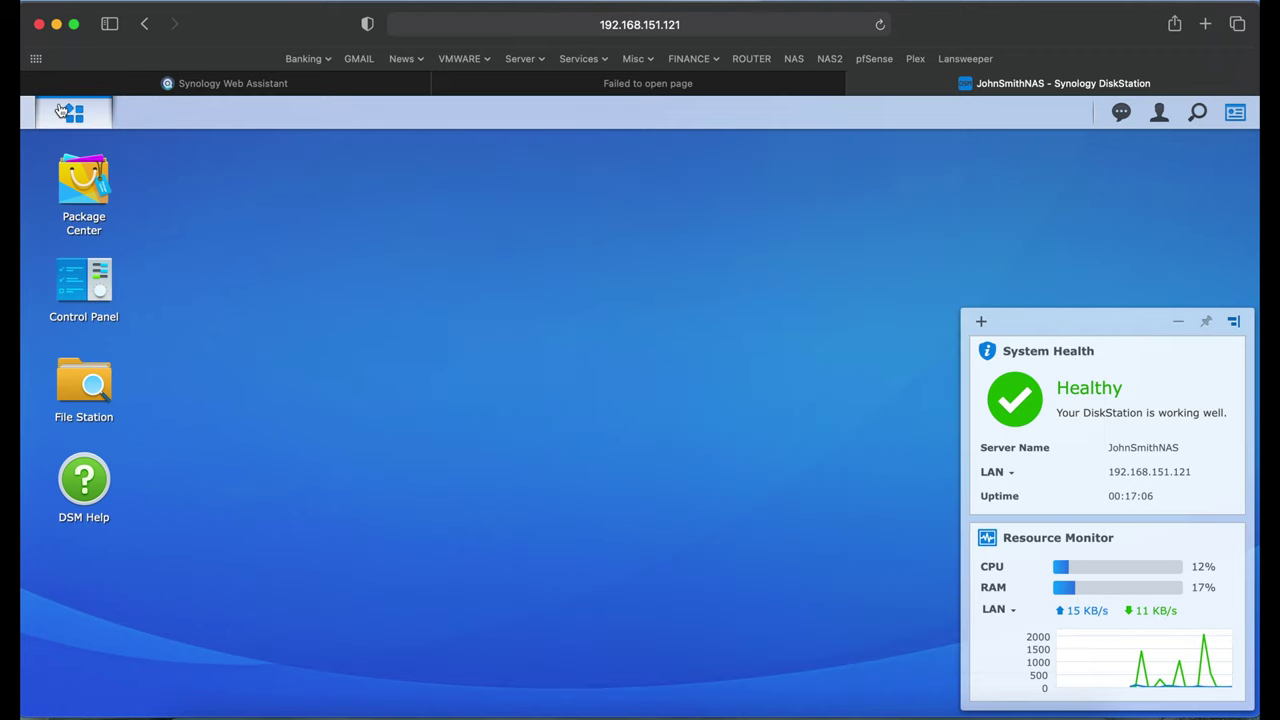
# Step: In Control Panel, review Shared Folder, File Services, the admin user, and QuickConnect settings
pyautogui.click(74, 112)
pyautogui.click(265, 222)
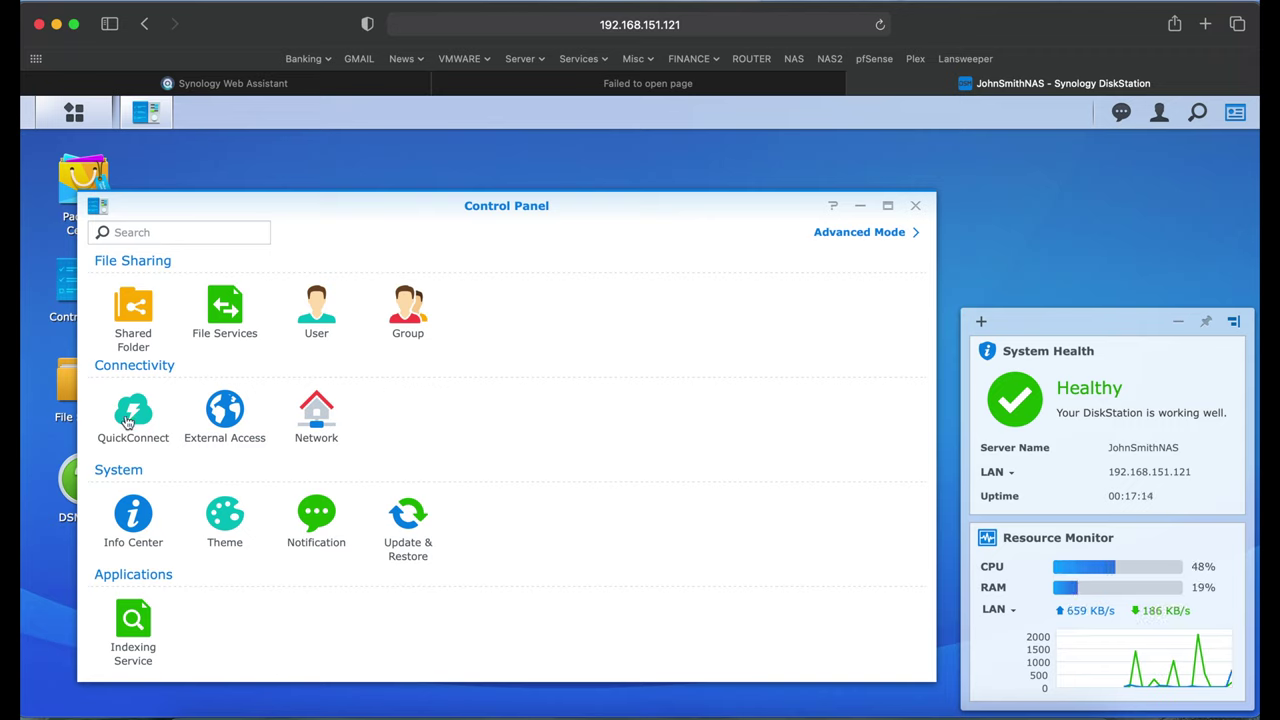
pyautogui.click(134, 322)
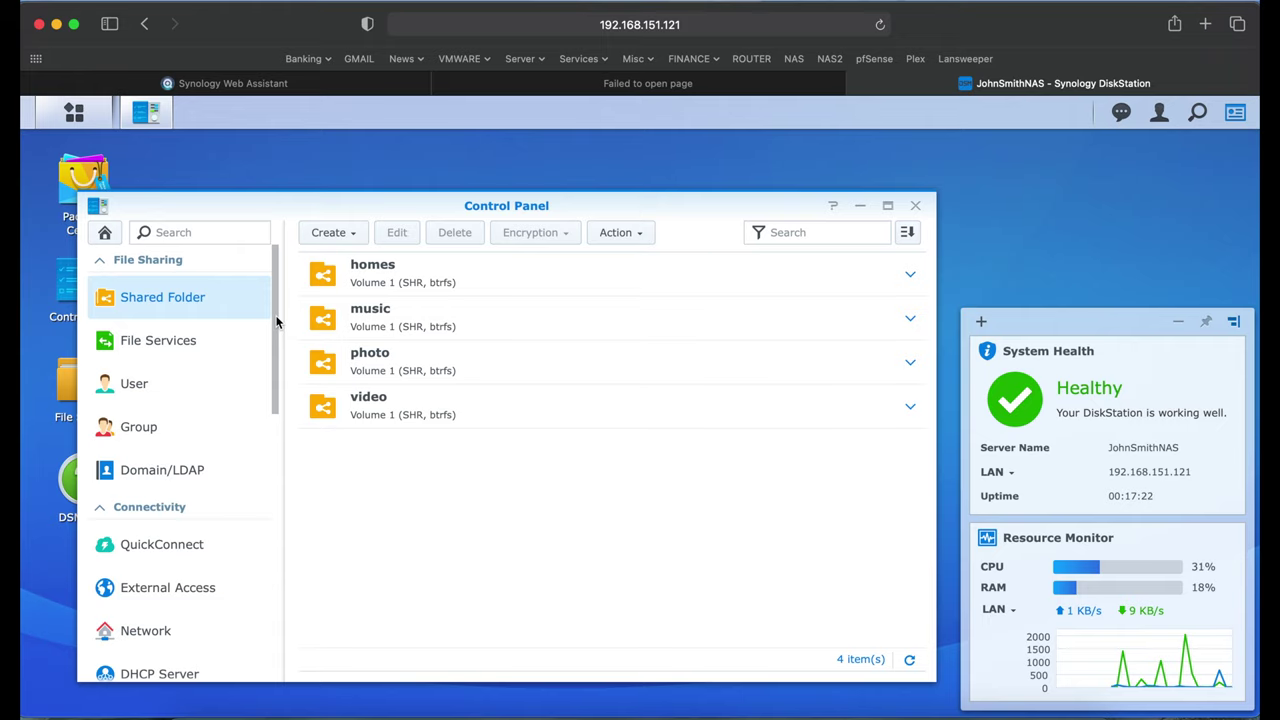
pyautogui.click(196, 345)
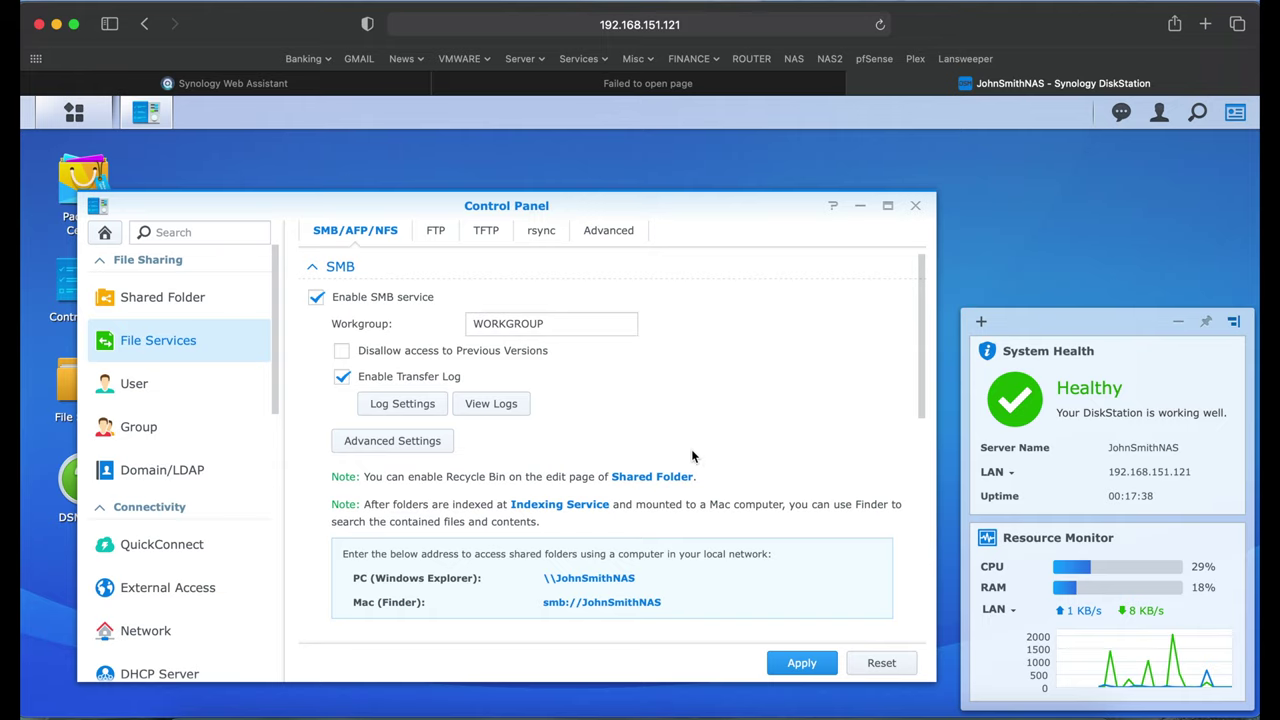
pyautogui.click(143, 385)
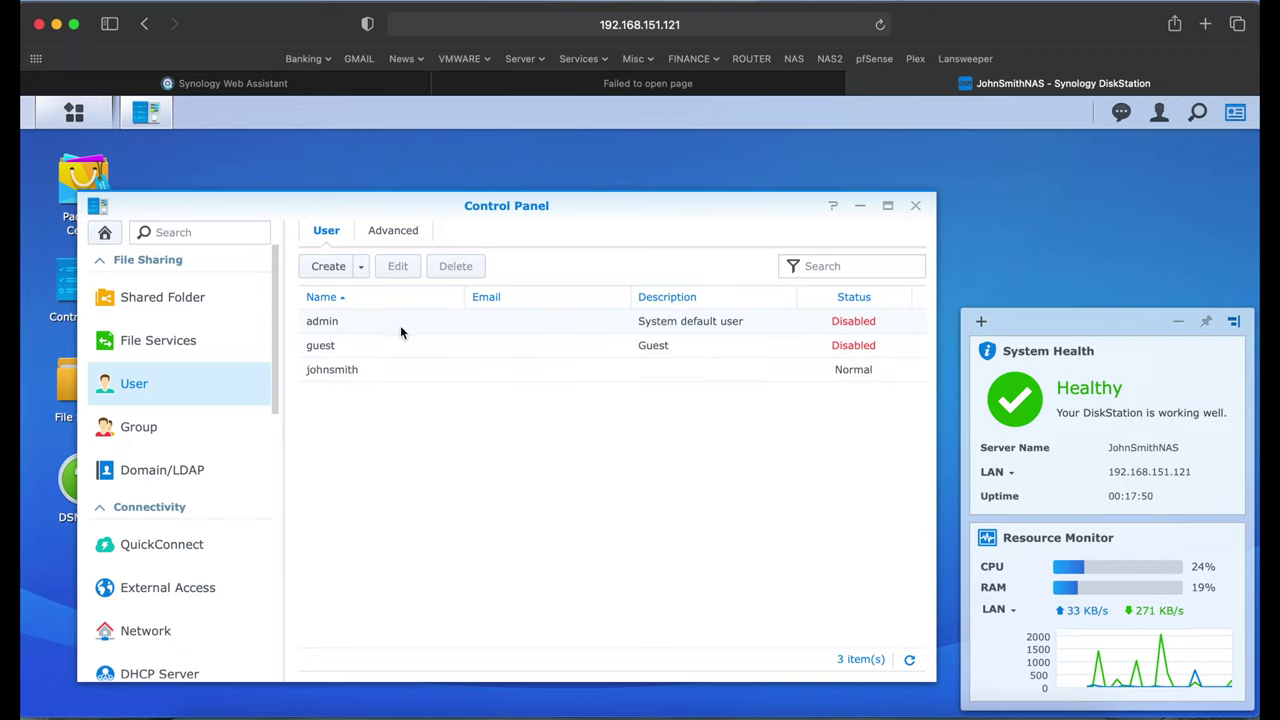
pyautogui.click(436, 325)
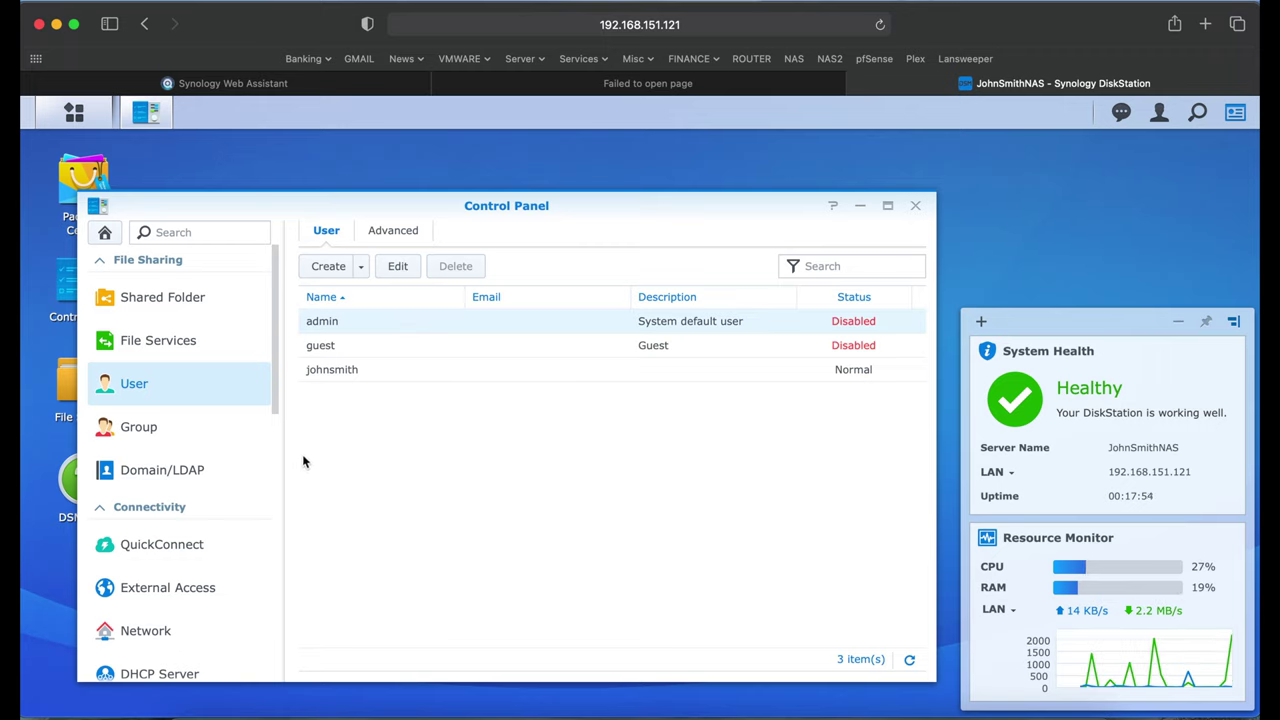
pyautogui.click(162, 544)
pyautogui.scroll(-5, 262, 428)
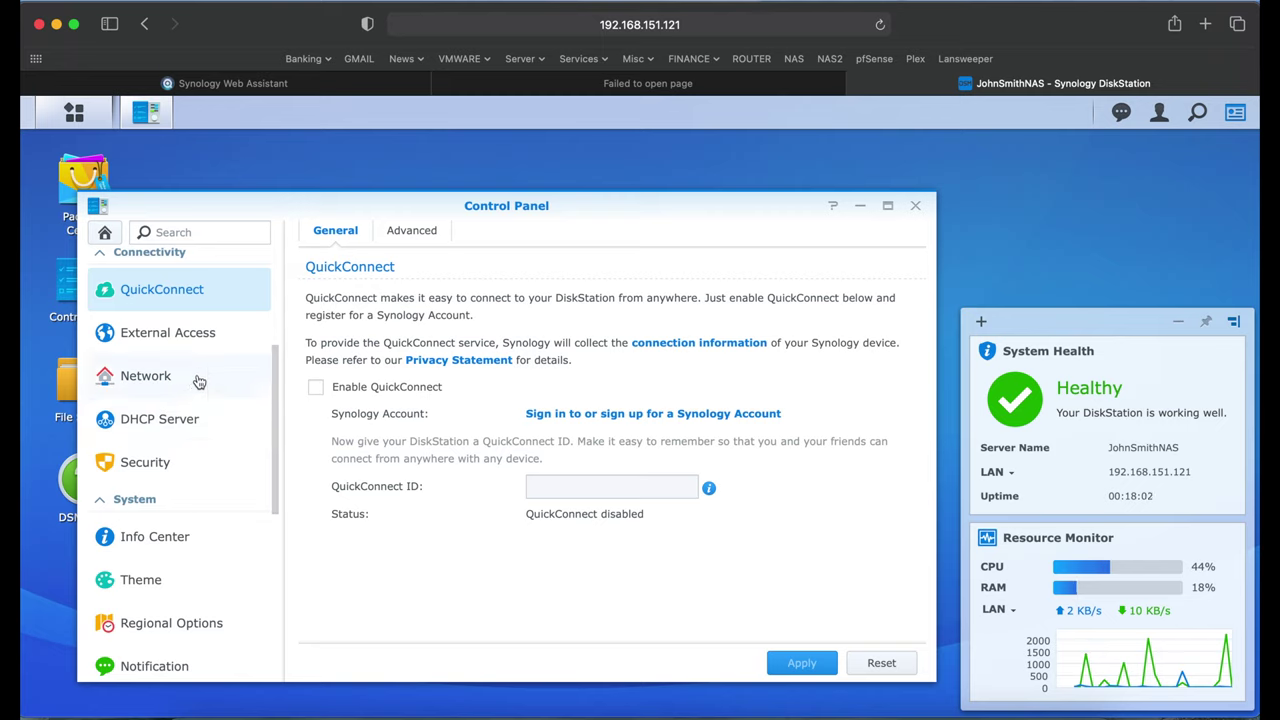
# Step: Open the LAN interface's edit dialog under Network > Network Interface
pyautogui.click(199, 381)
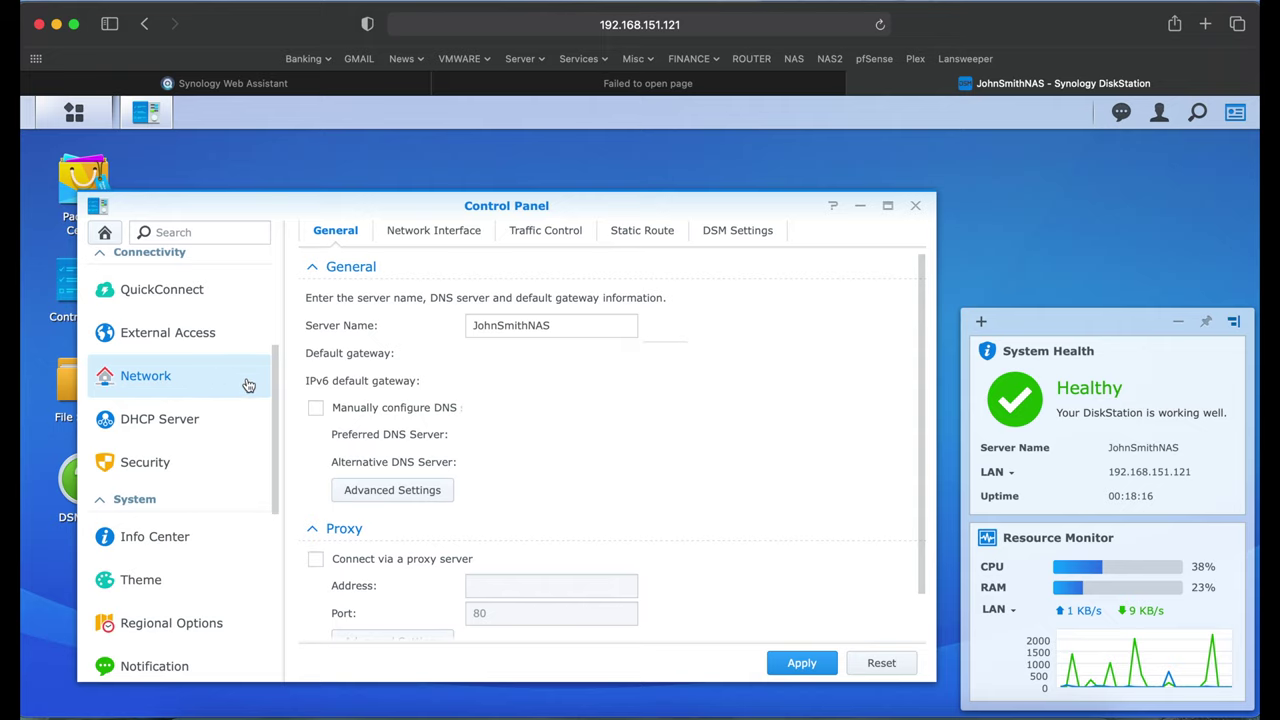
pyautogui.click(426, 234)
pyautogui.click(452, 318)
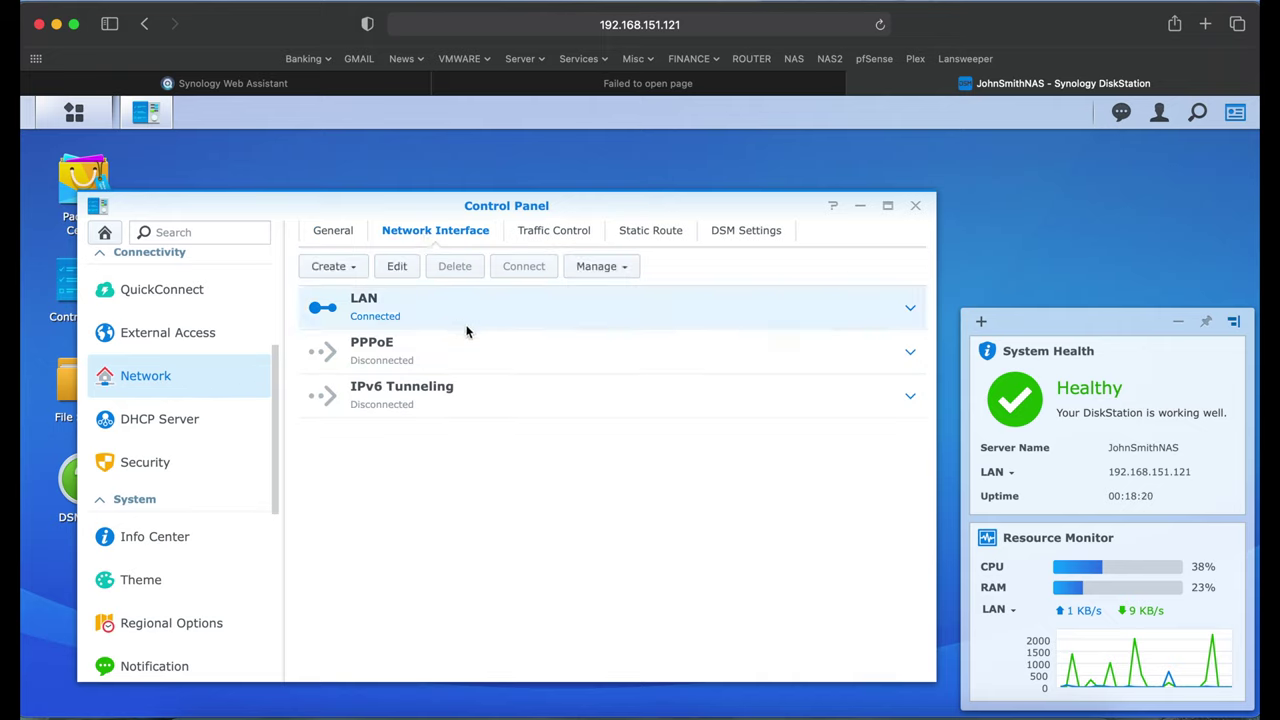
pyautogui.click(397, 268)
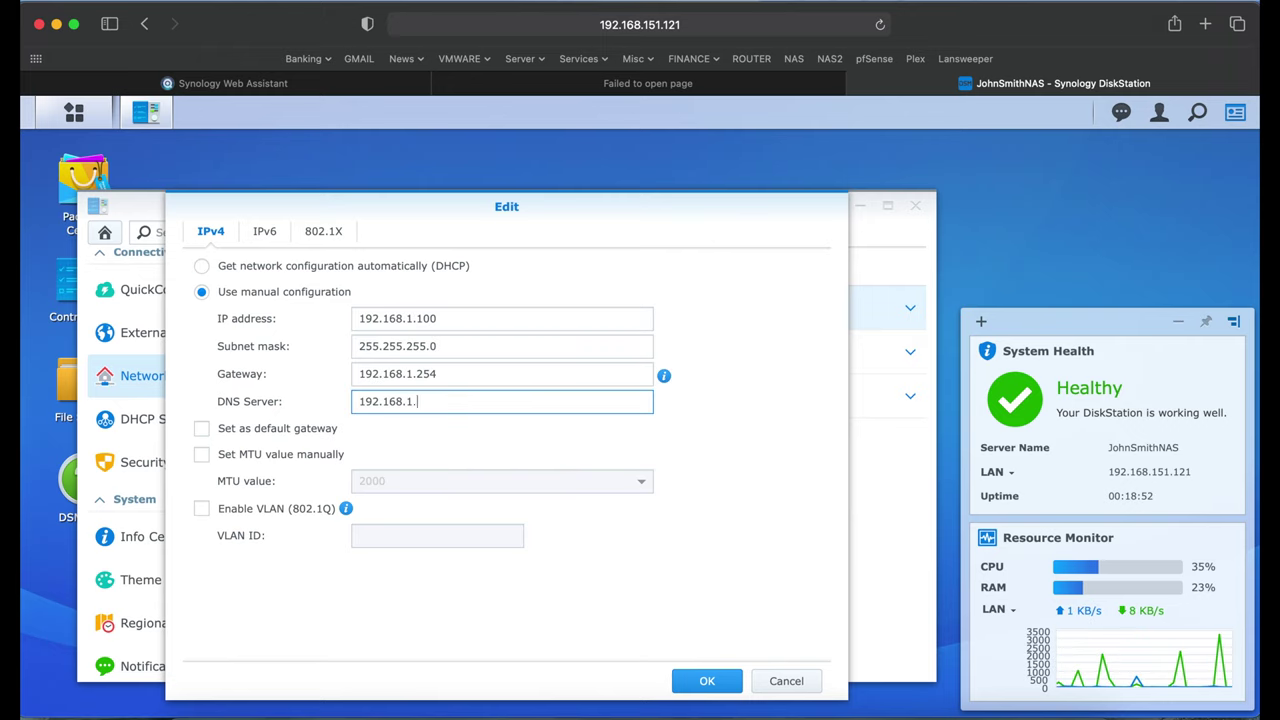
# Step: Complete the DNS server as 192.168.1.30 and recheck the 192.168.1.100 IP address entry
pyautogui.write('30')
pyautogui.click(464, 322)
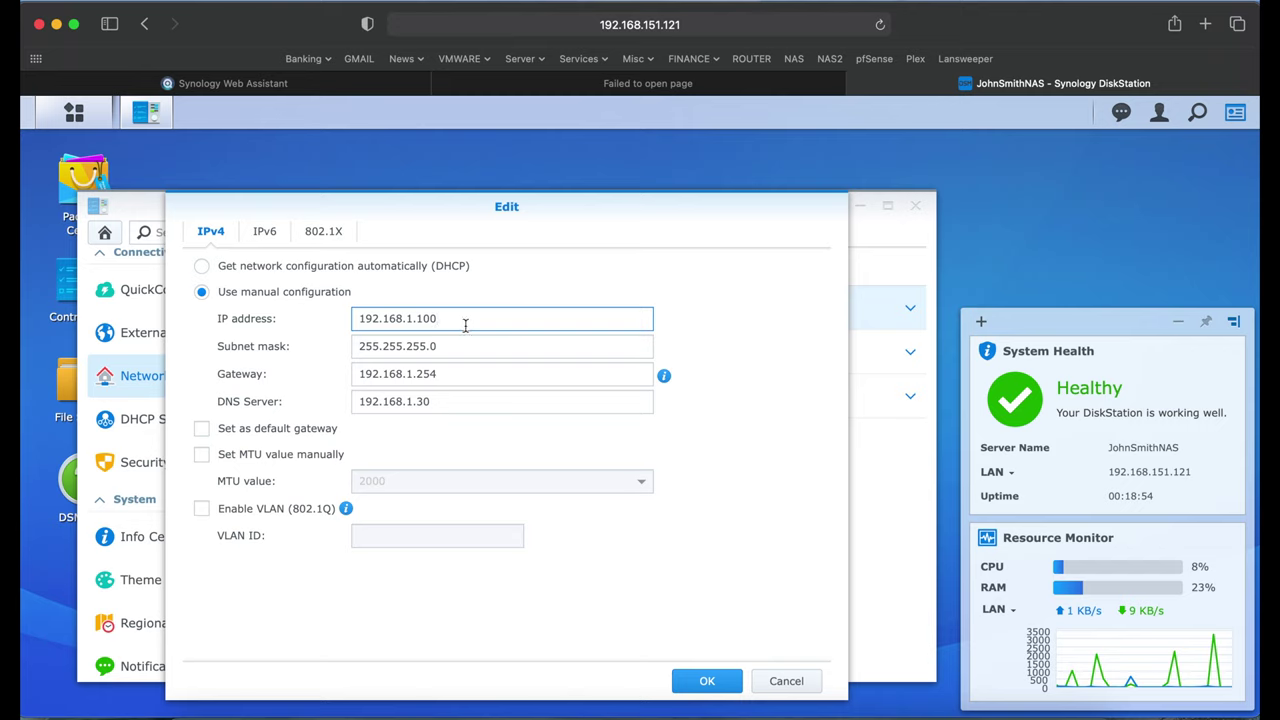